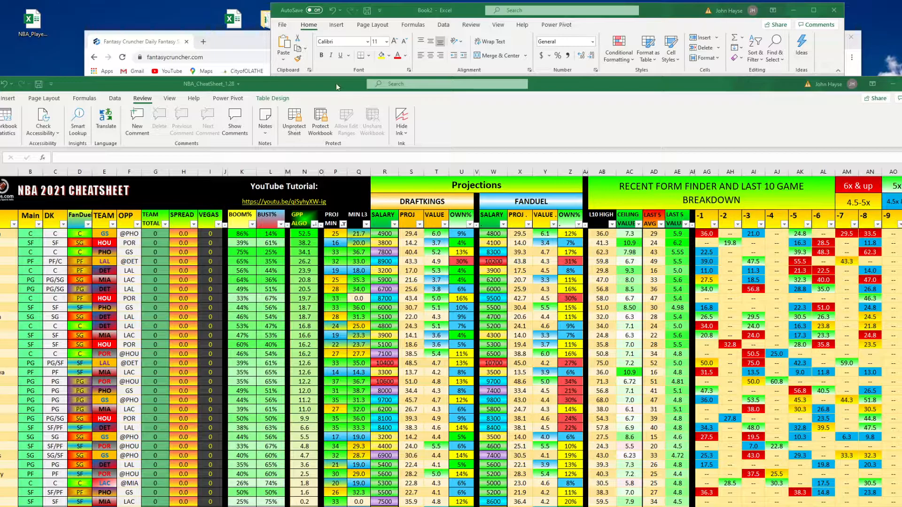
left_click(657, 15)
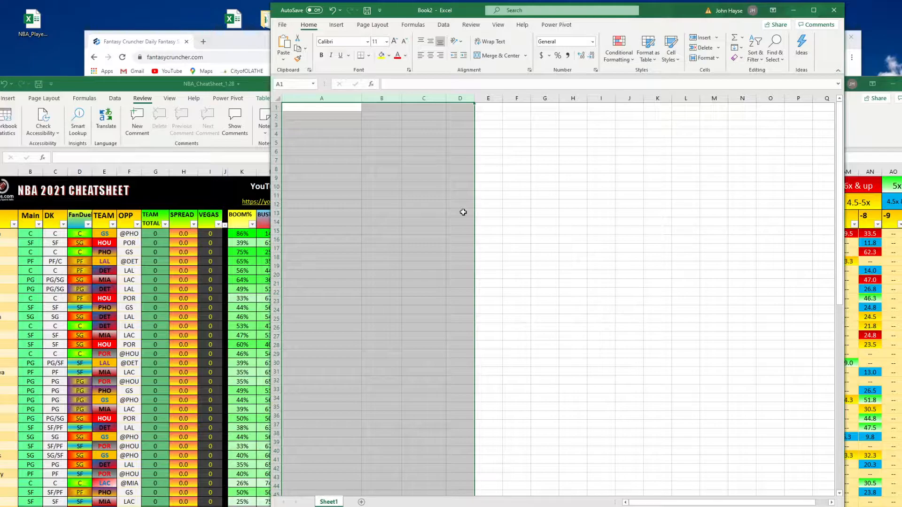
left_click_drag(358, 99, 383, 153)
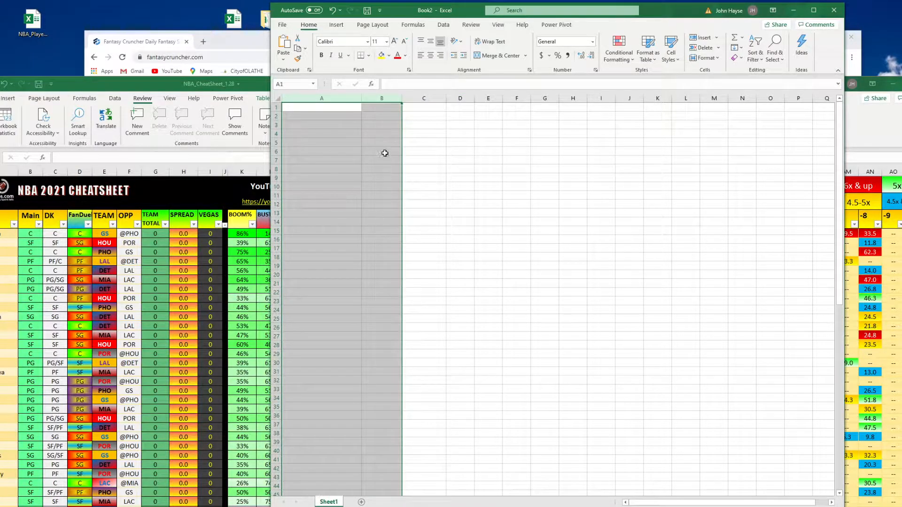
left_click(238, 36)
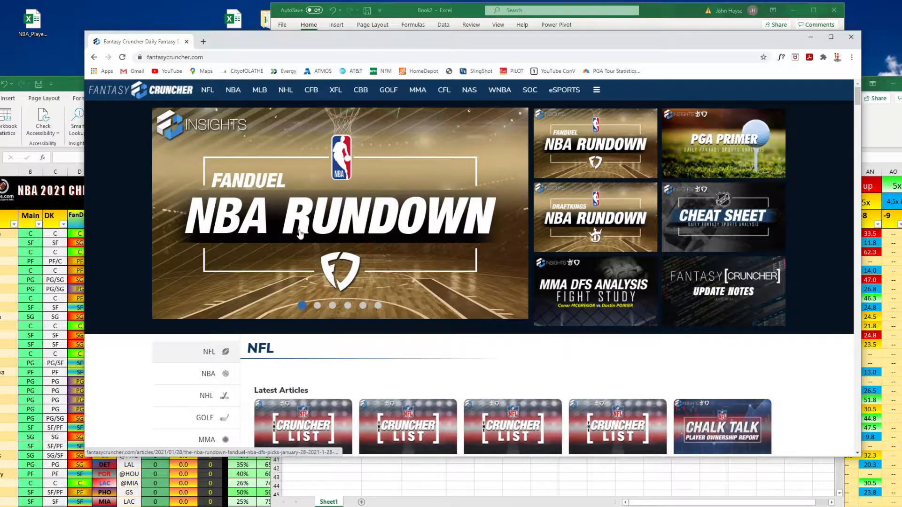
Open the DraftKings NBA Lineup Cruncher and its Upload Data dialog
mouse_move(232, 93)
left_click(241, 128)
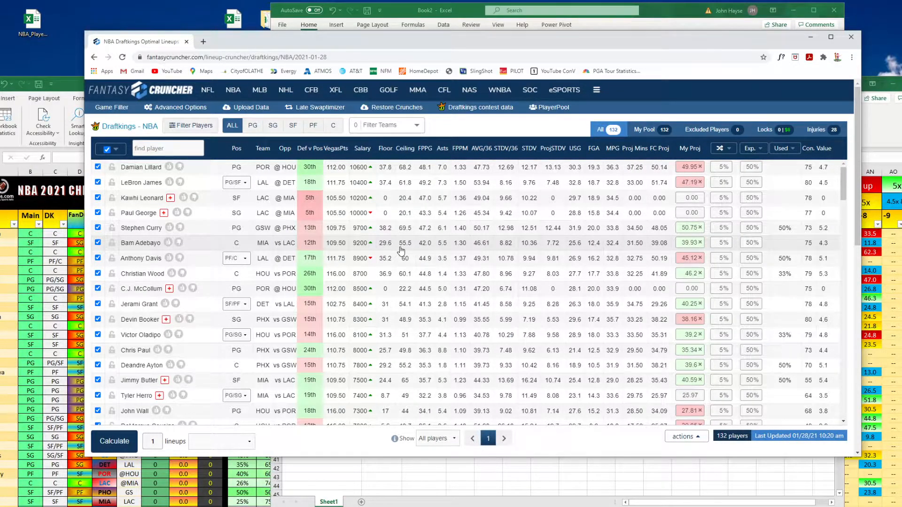
left_click(249, 111)
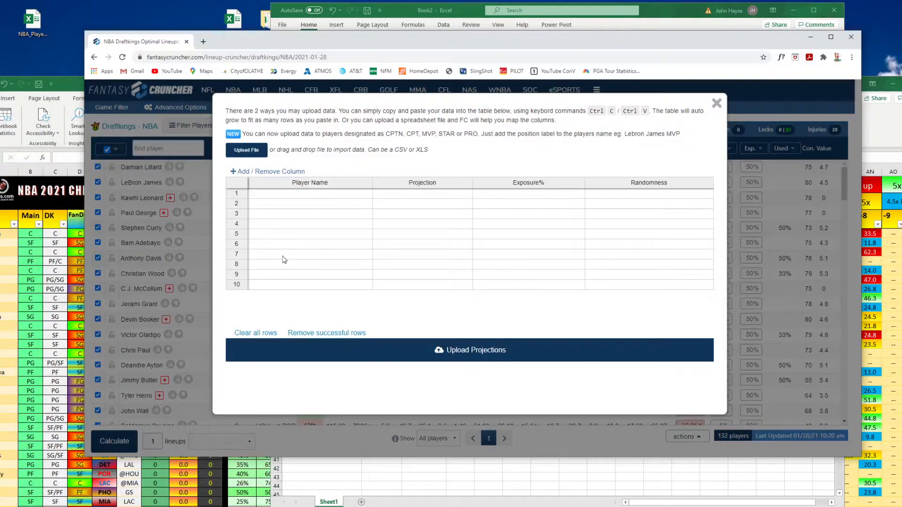
Examine the upload table's Player Name and Projection columns, then close the dialog
left_click(350, 187)
left_click(390, 184)
left_click(348, 186)
left_click_drag(369, 184, 422, 188)
left_click(553, 186)
left_click(599, 184)
left_click_drag(356, 182, 390, 185)
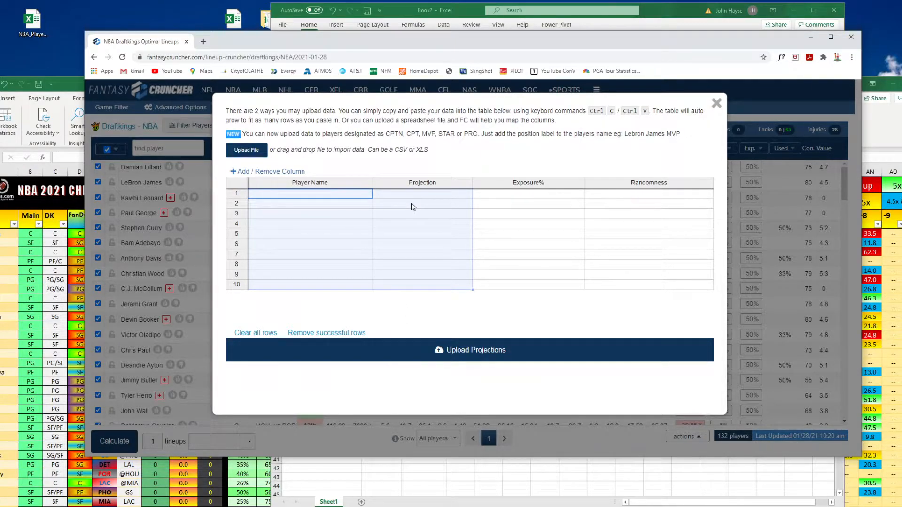
left_click(716, 103)
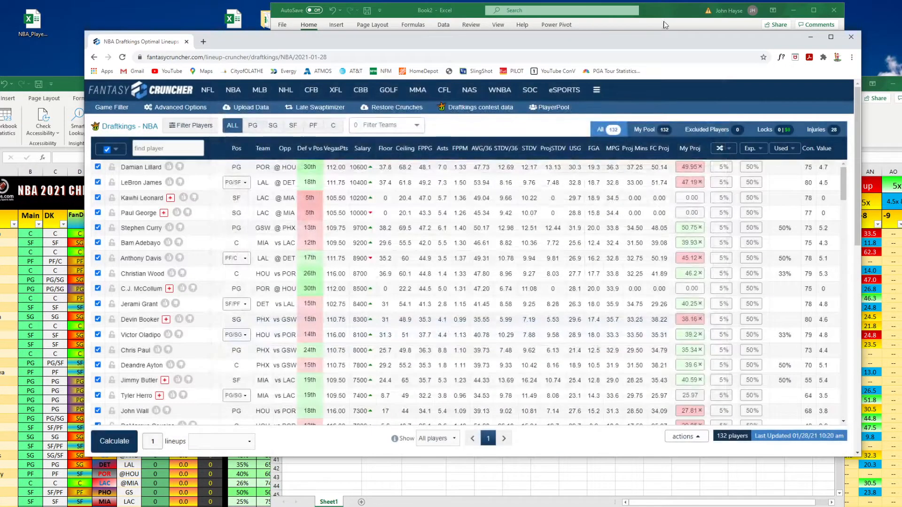
Switch to the NBA cheat sheet workbook and open its GRADE sheet
left_click(665, 25)
left_click(74, 85)
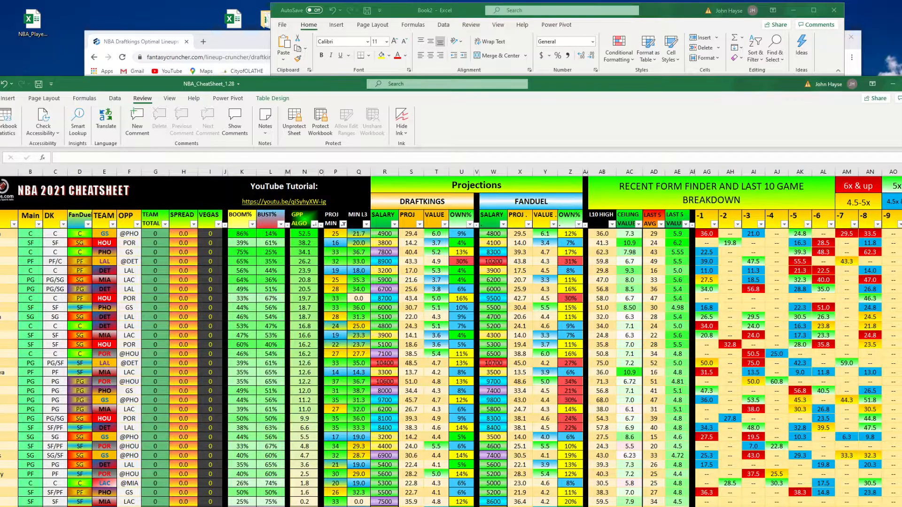
left_click_drag(563, 87, 565, 81)
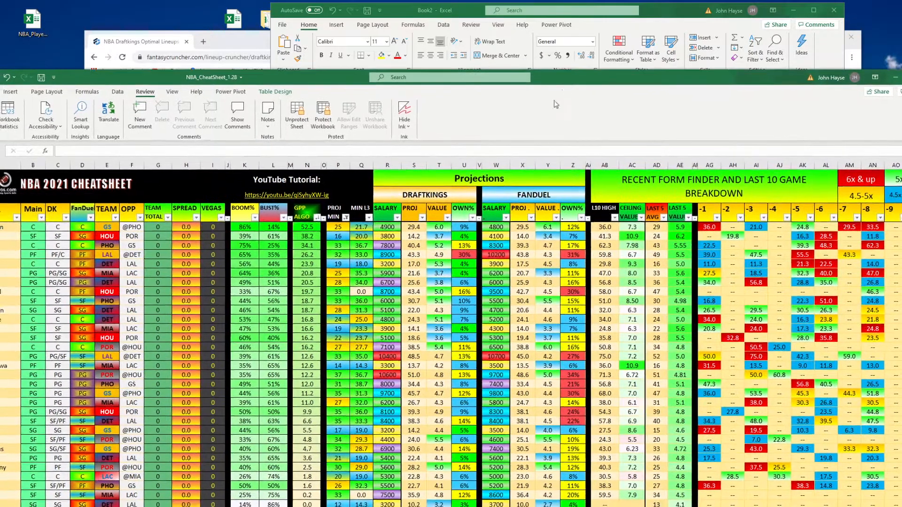
mouse_move(305, 506)
left_mouse_down()
mouse_move(305, 404)
mouse_move(306, 505)
left_mouse_up()
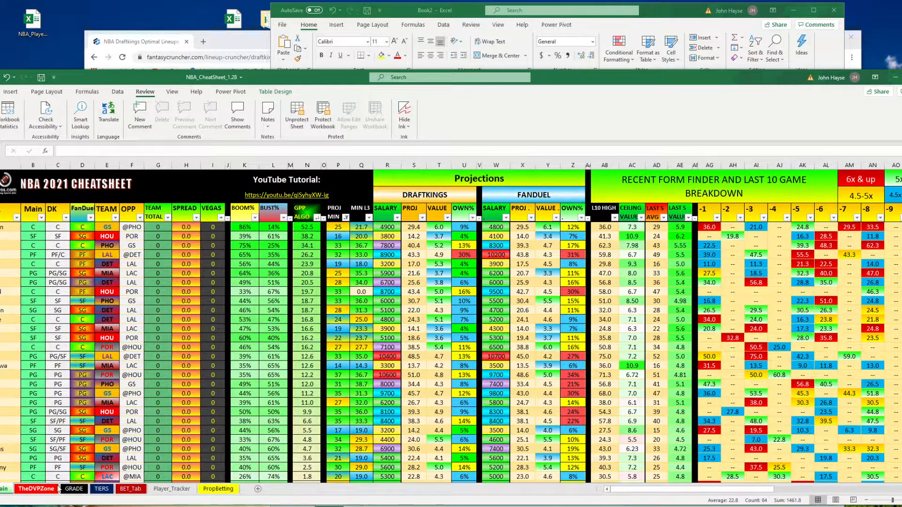
left_click(71, 489)
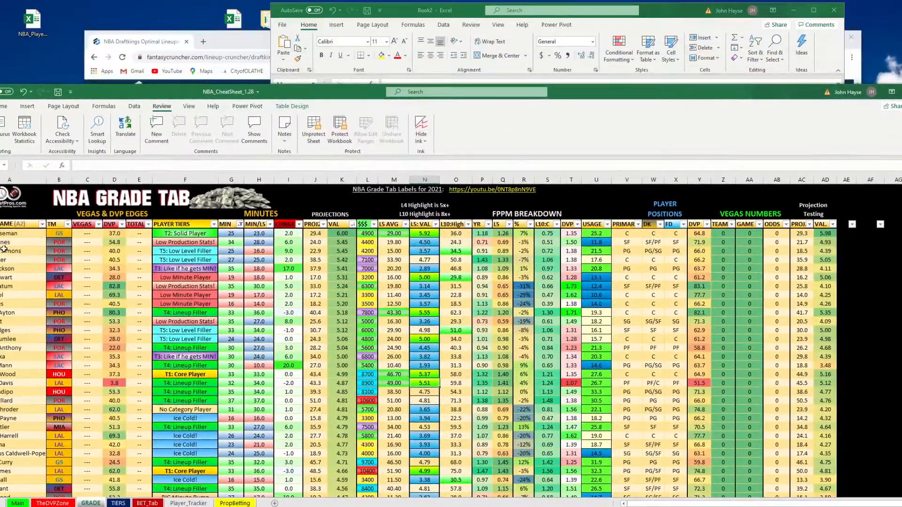
scroll(14, 235, "down", 15)
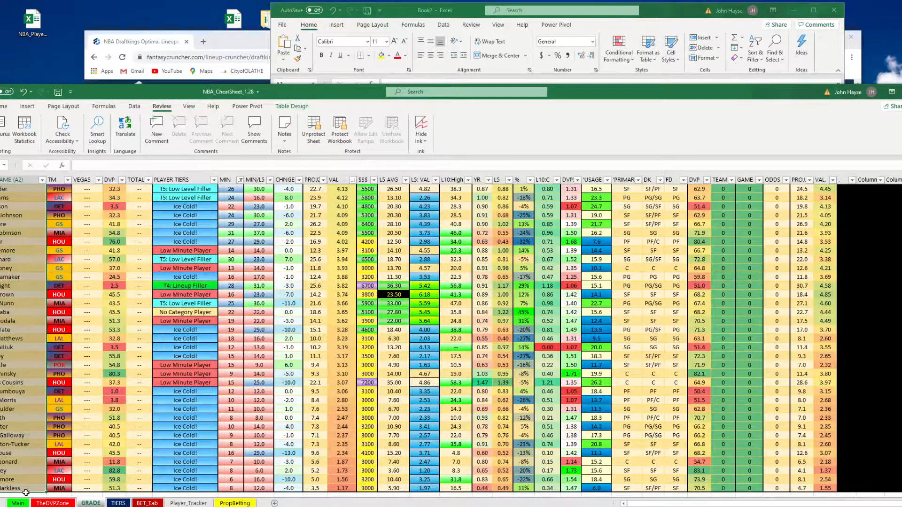
Paste the copied player names as values into column A of Book2, starting at A1
left_click_drag(377, 92, 381, 108)
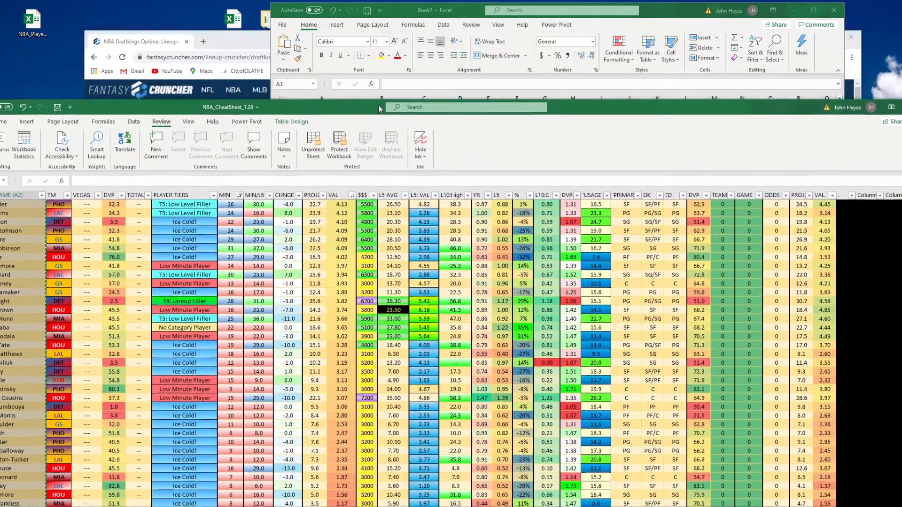
left_click(380, 99)
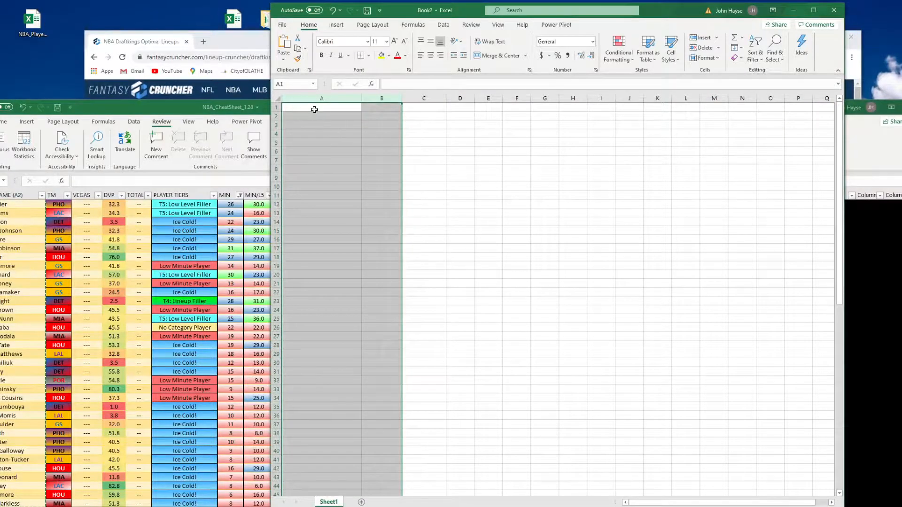
left_click(314, 109)
left_click(283, 60)
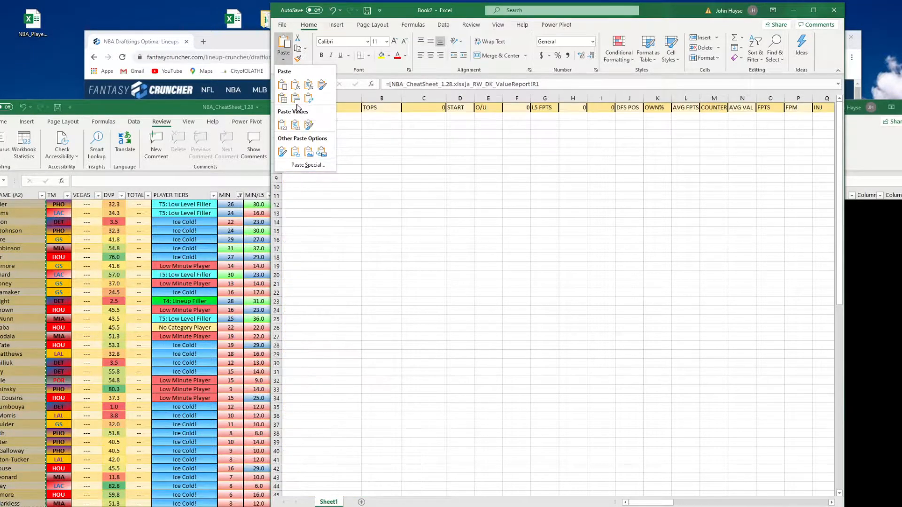
left_click(296, 125)
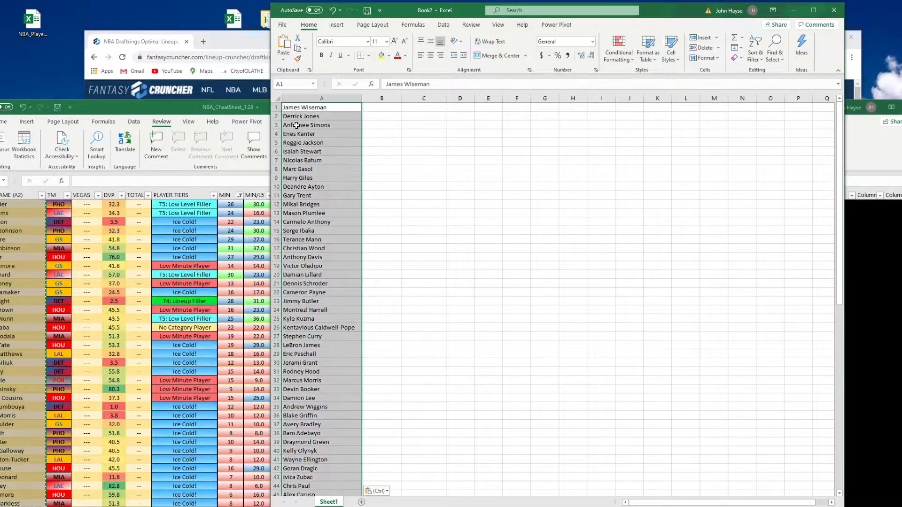
Copy the PROJ column values for all players on the GRADE sheet
left_click(178, 104)
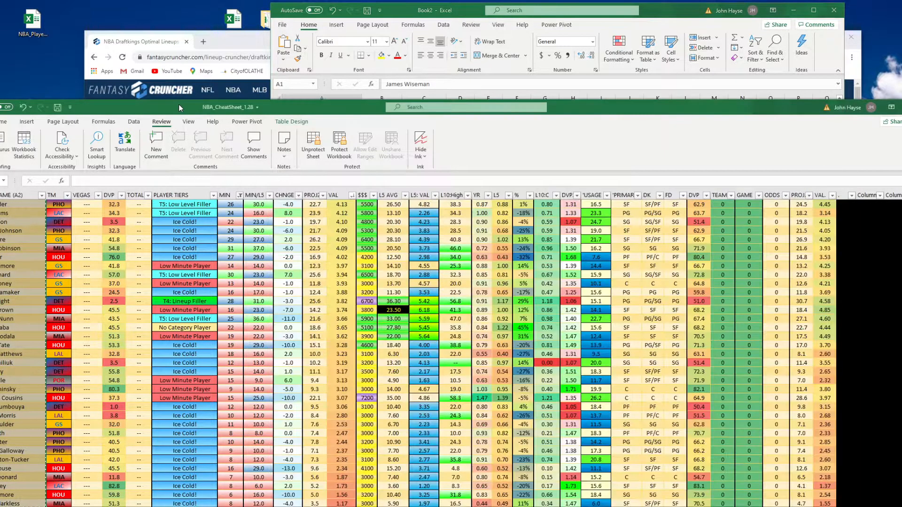
scroll(366, 336, "up", 3)
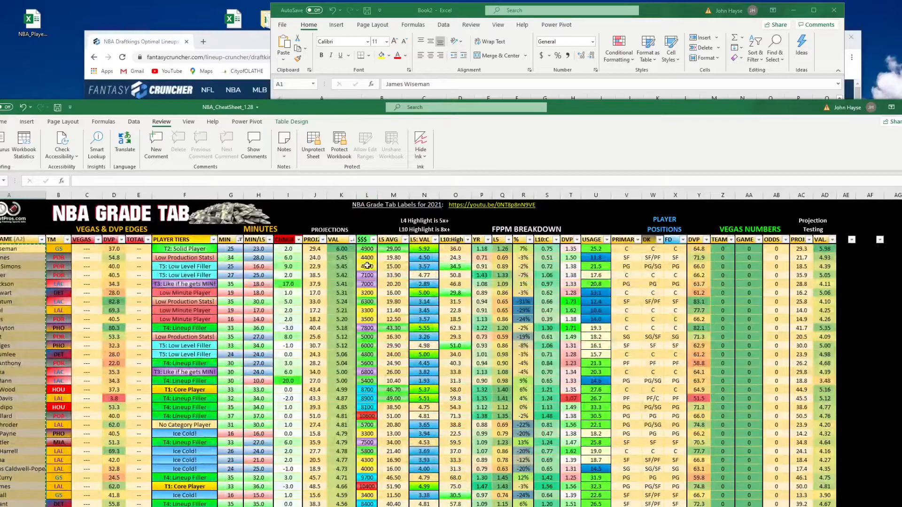
left_click(314, 195)
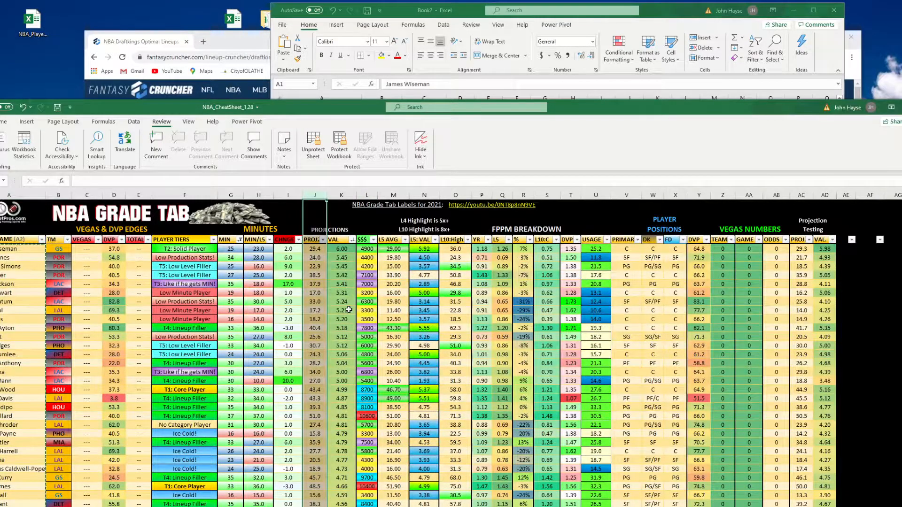
left_click(314, 249)
left_click_drag(313, 249, 318, 504)
key("ctrl+c")
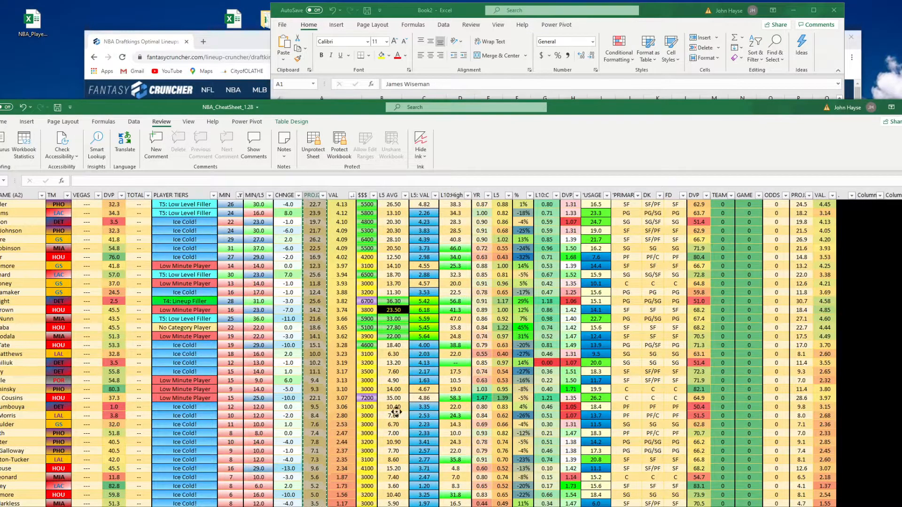
Paste the projections as values into column B of Book2, starting at B1
scroll(397, 412, "up", 20)
left_click(393, 92)
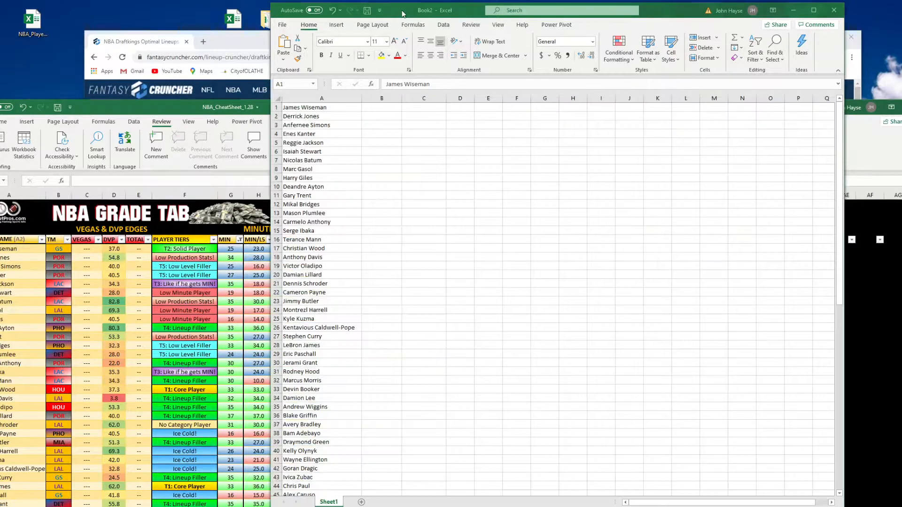
left_click(382, 108)
left_click(284, 61)
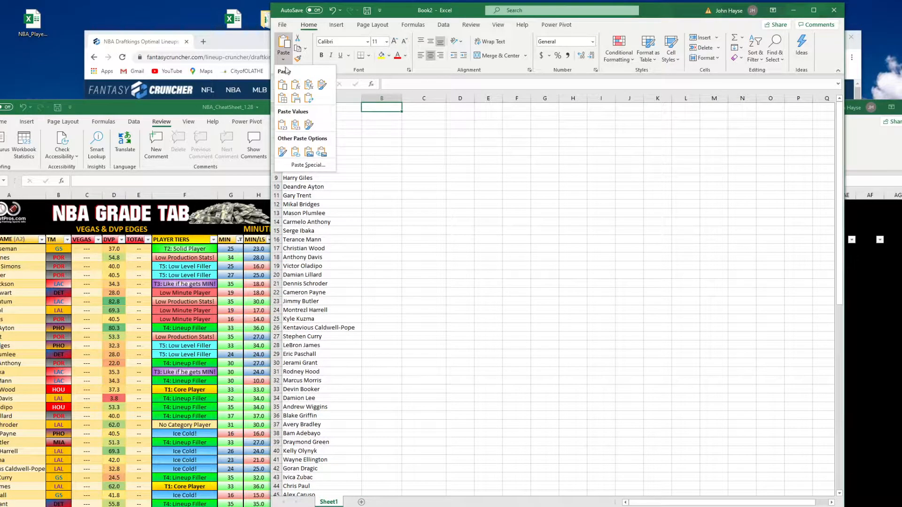
left_click(297, 126)
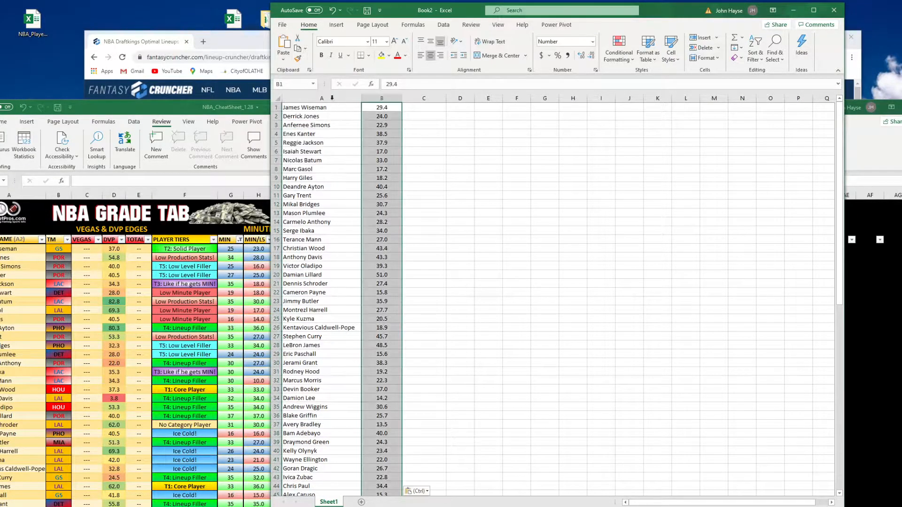
Copy Book2's columns A and B and paste them into the lineup cruncher's Upload Data table
left_click_drag(322, 98, 372, 98)
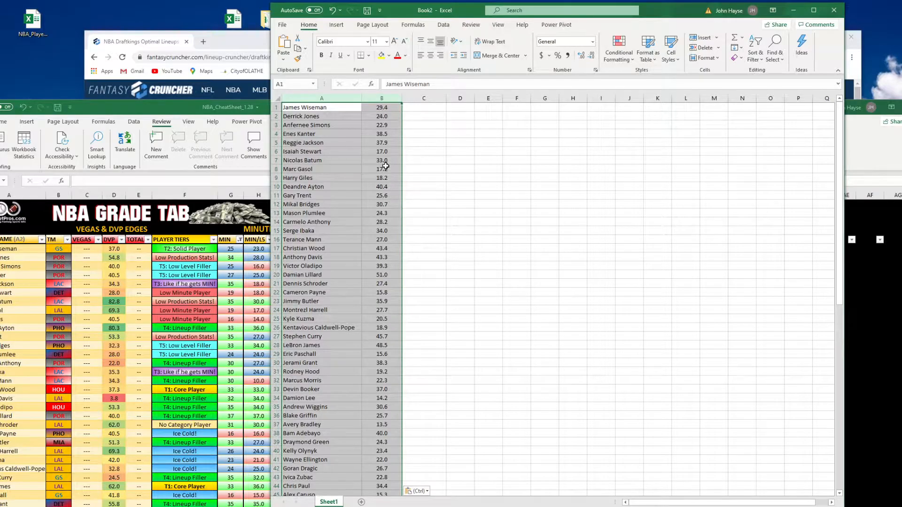
key("ctrl+c")
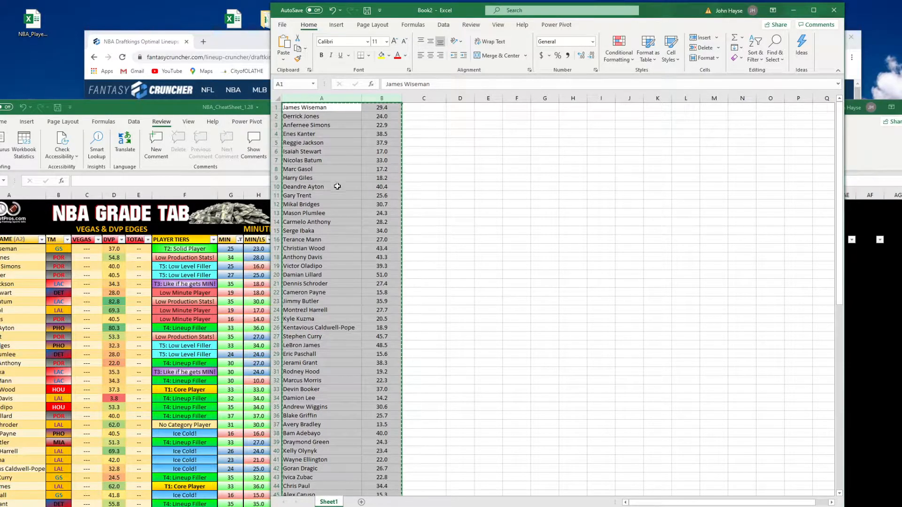
left_click(244, 40)
mouse_move(311, 90)
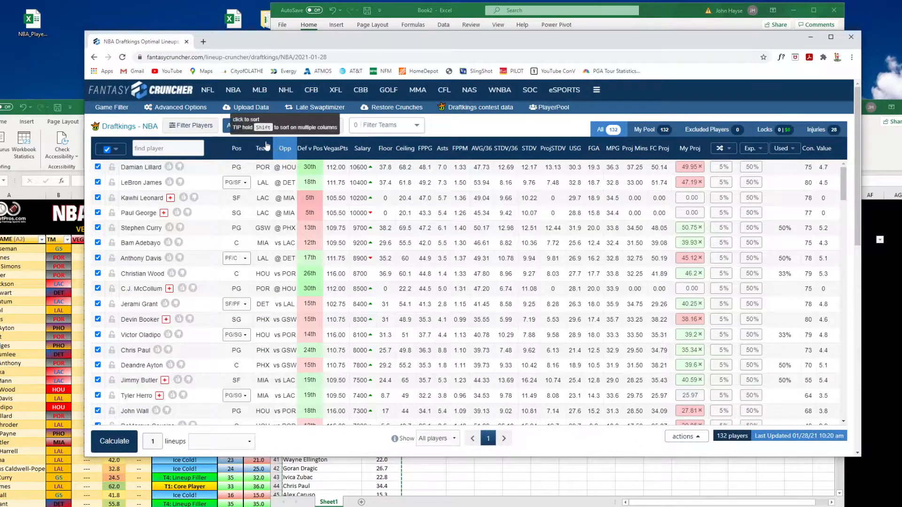
left_click(251, 110)
left_click(344, 196)
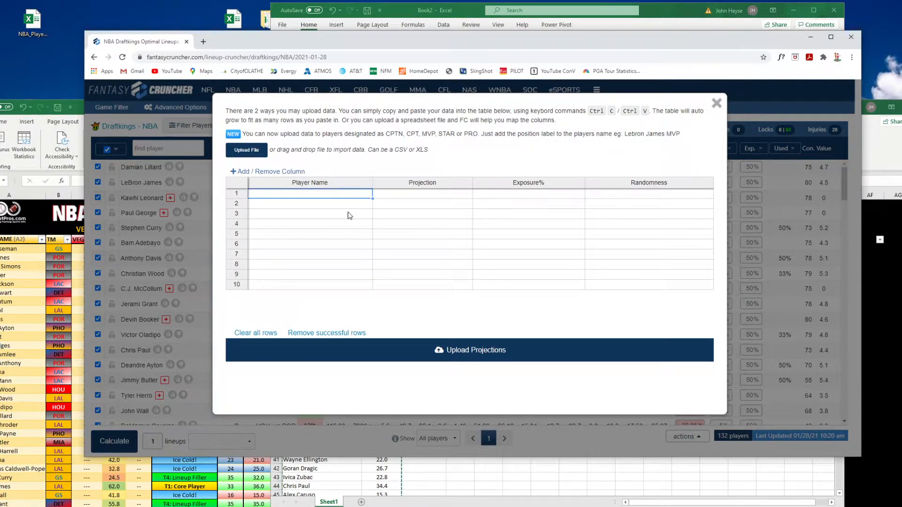
key("ctrl+v")
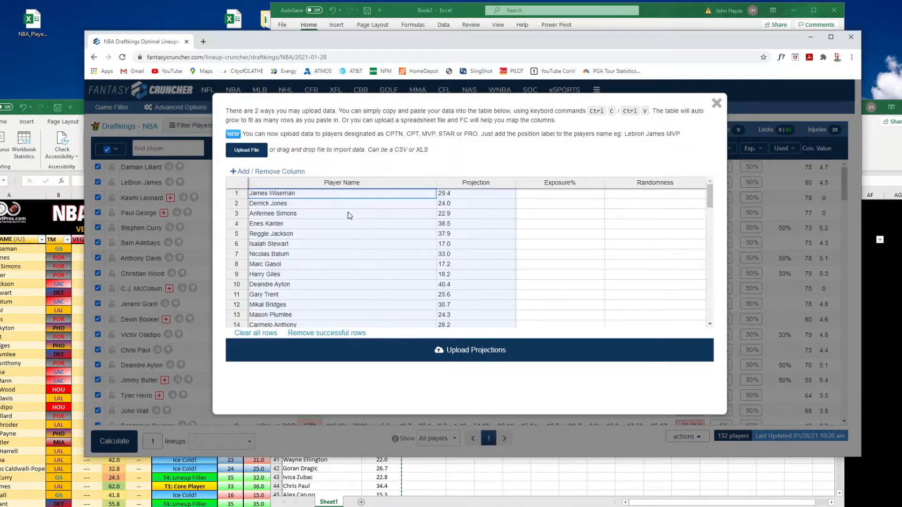
Upload the pasted projections, close the dialog, and sort the player pool by Value
scroll(361, 249, "down", 10)
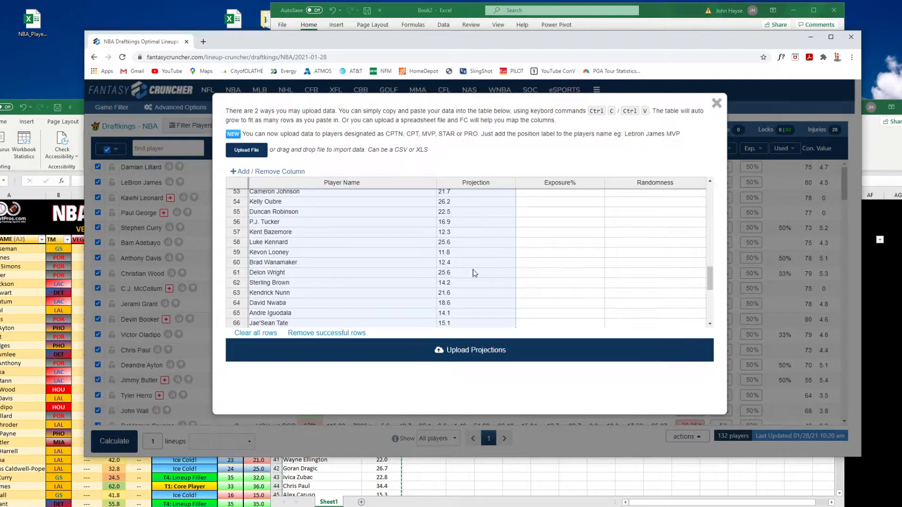
left_click(399, 357)
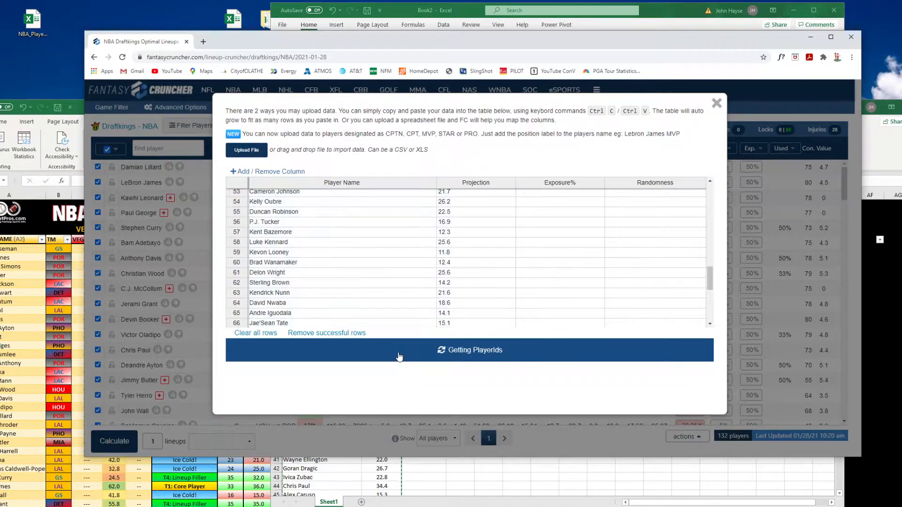
scroll(390, 297, "up", 10)
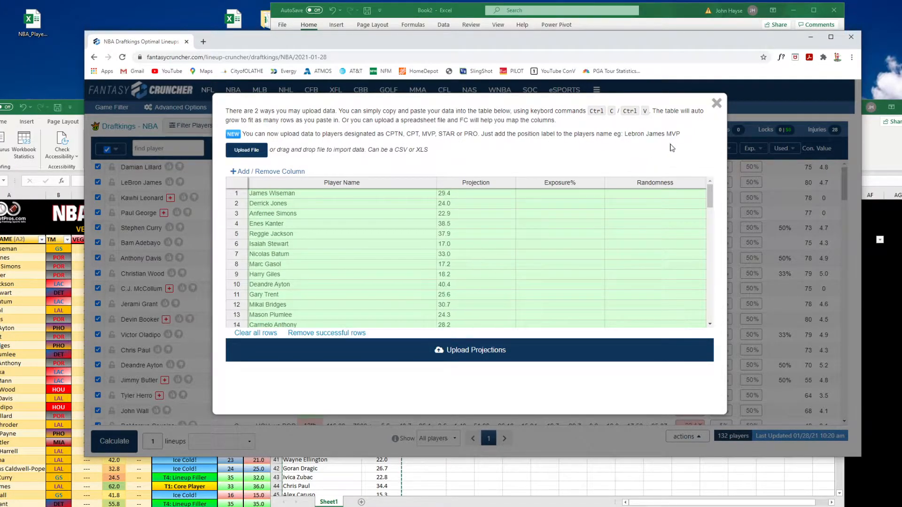
left_click(716, 103)
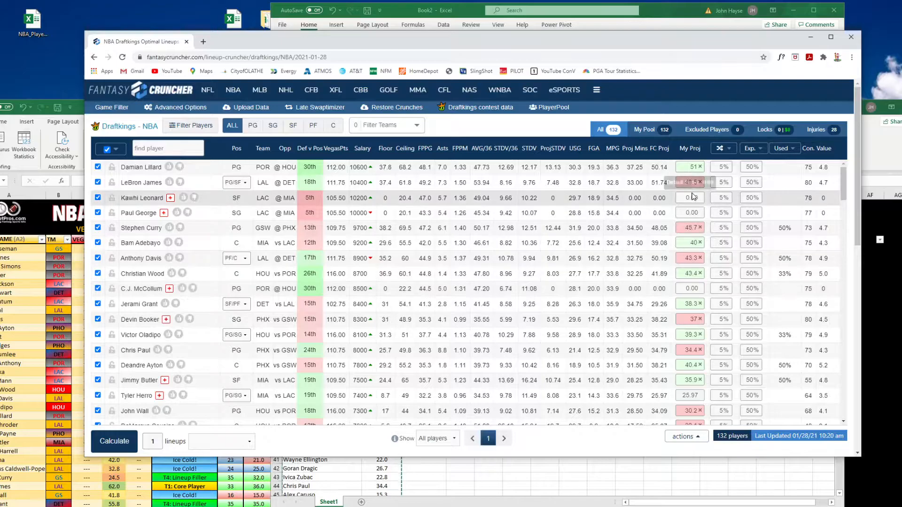
left_click(826, 151)
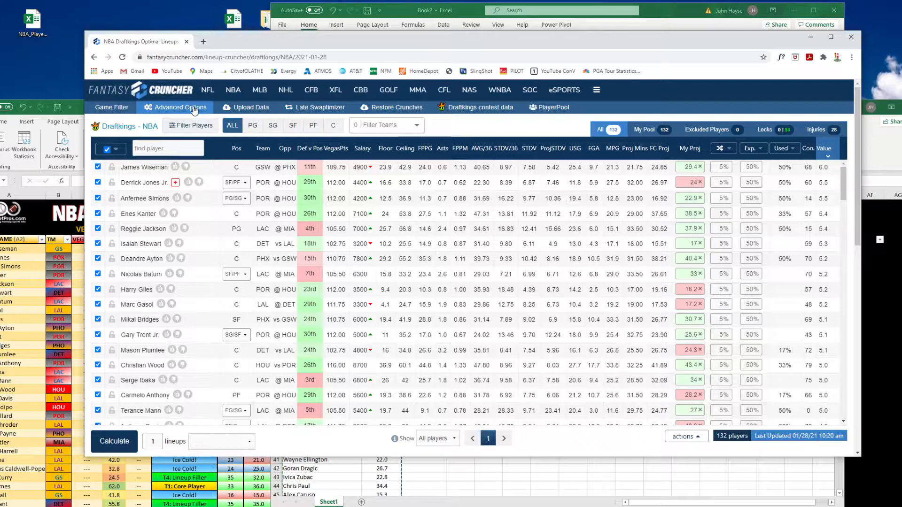
Rename the first uploaded player to Jim Wiseman and try uploading the projections to test name matching
left_click(242, 107)
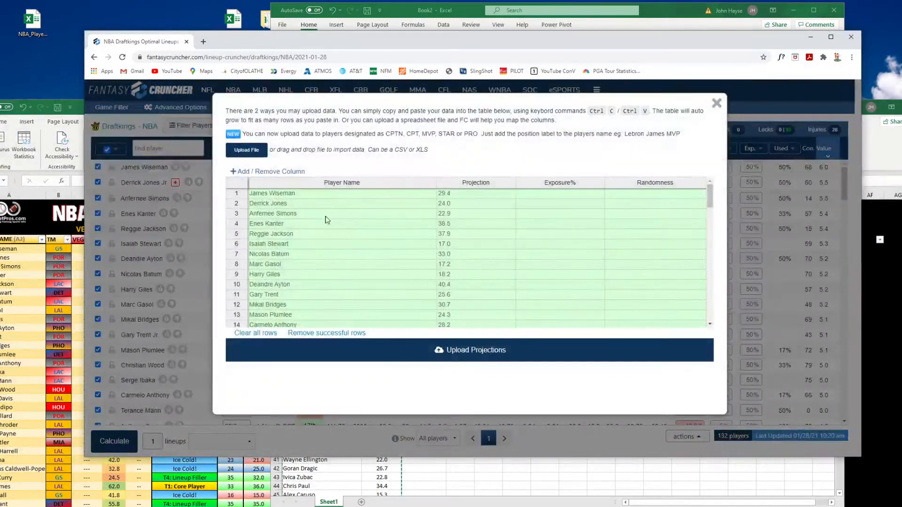
left_click(309, 198)
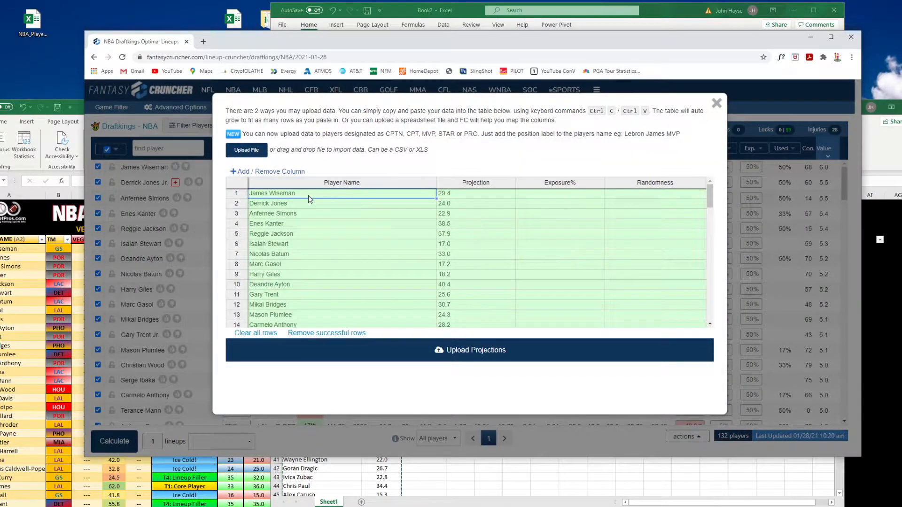
type("Jim Wise")
key("Return")
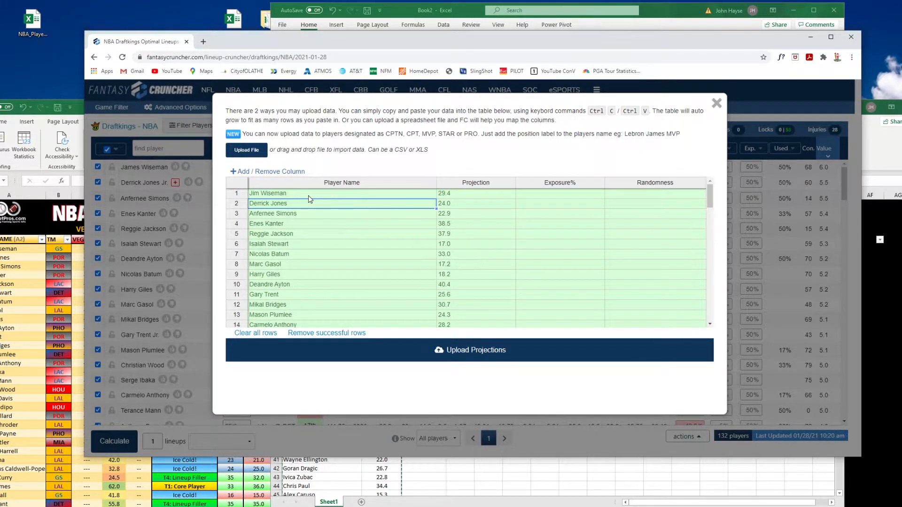
left_click(394, 355)
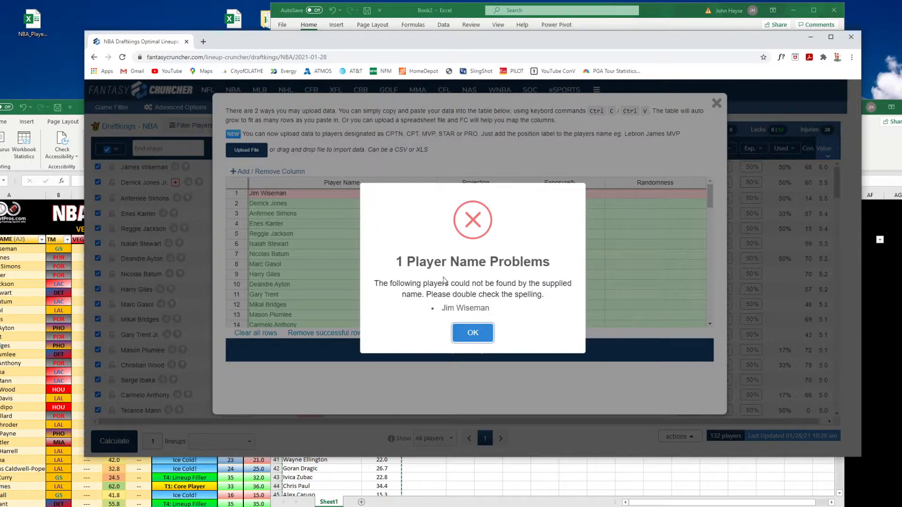
left_click_drag(443, 311, 494, 313)
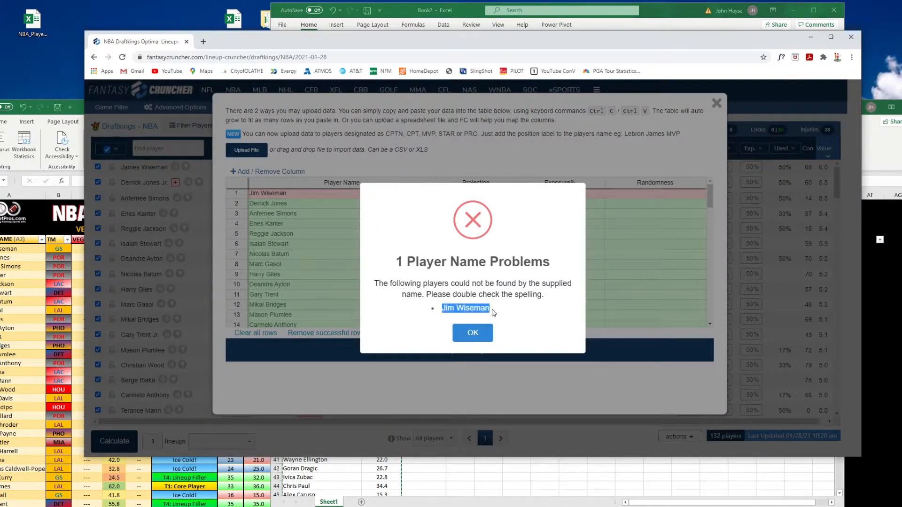
left_click(472, 334)
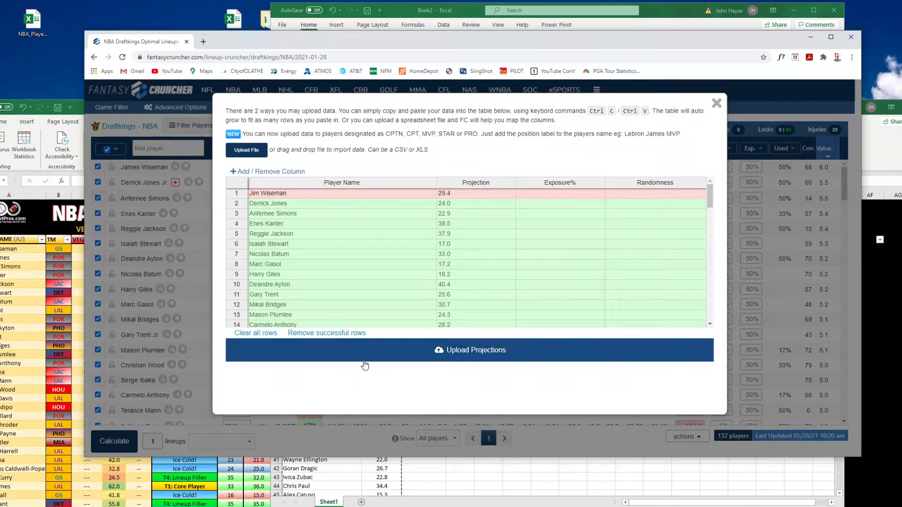
Restore the first player's name to James Wiseman, upload the projections again, and close the upload dialog
left_click(314, 194)
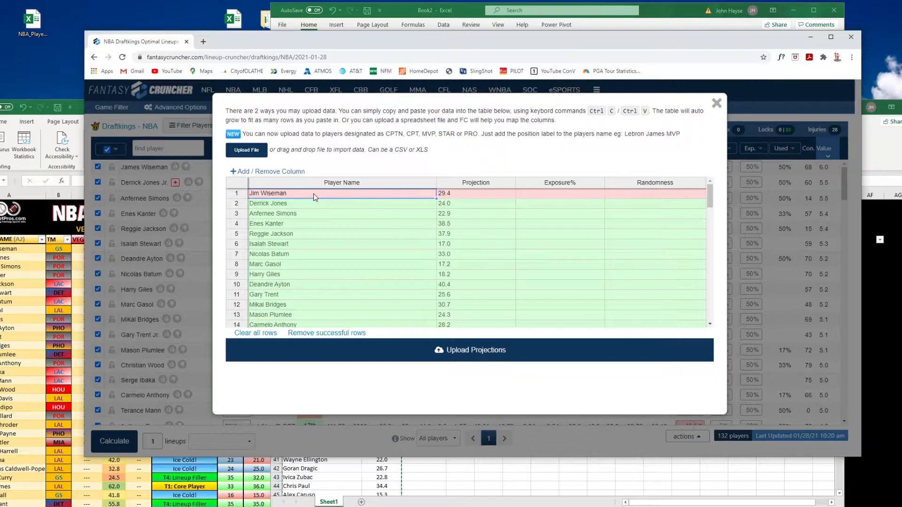
type("James")
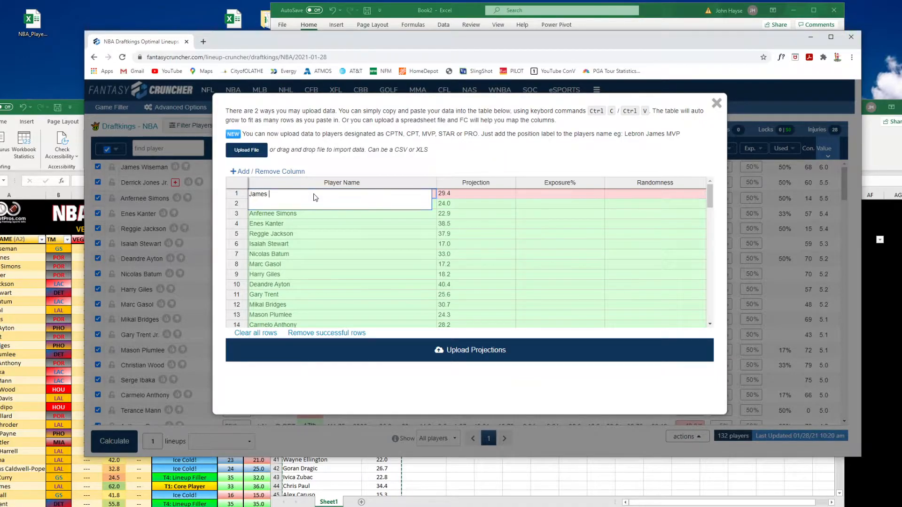
key("Return")
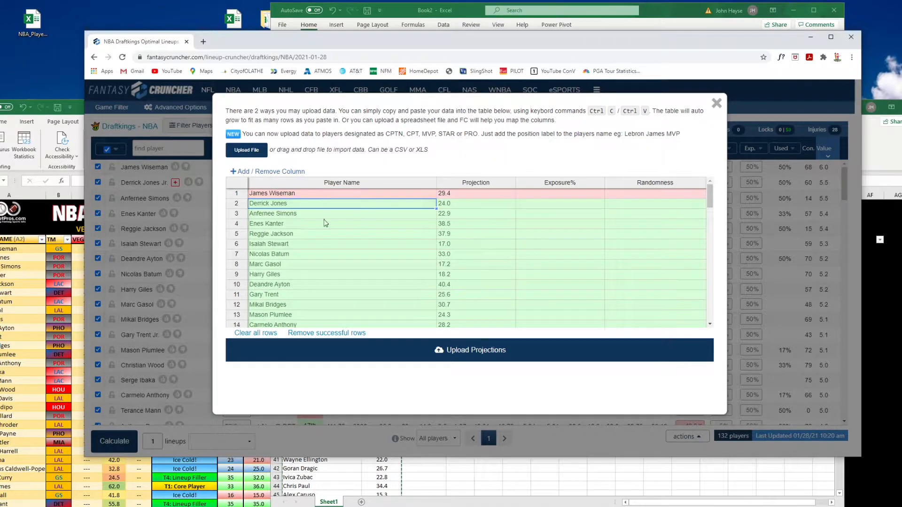
left_click(386, 355)
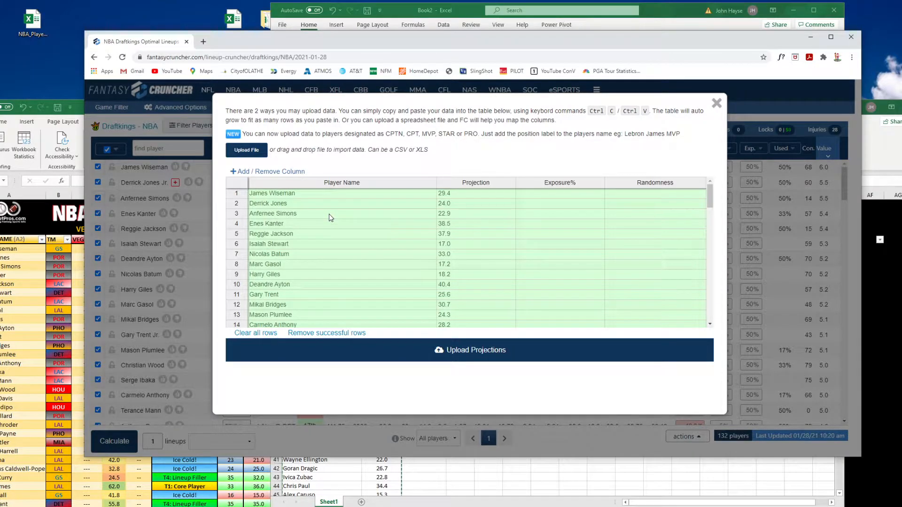
left_click(716, 103)
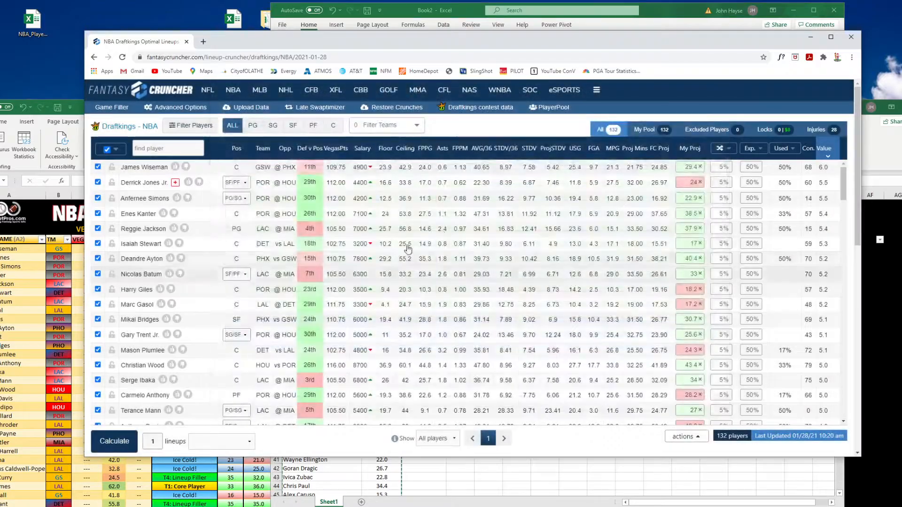
Calculate one lineup using FC Projections
double_click(154, 442)
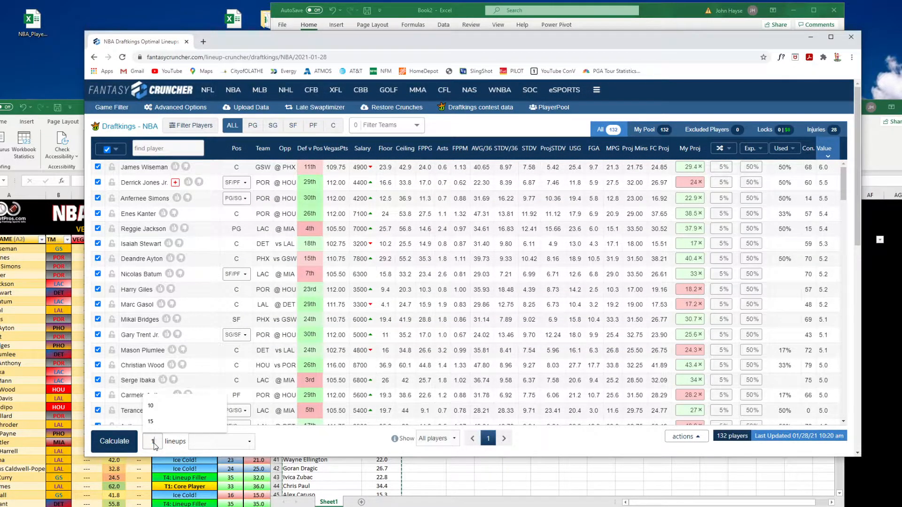
left_click(221, 442)
left_click(218, 453)
left_click(218, 442)
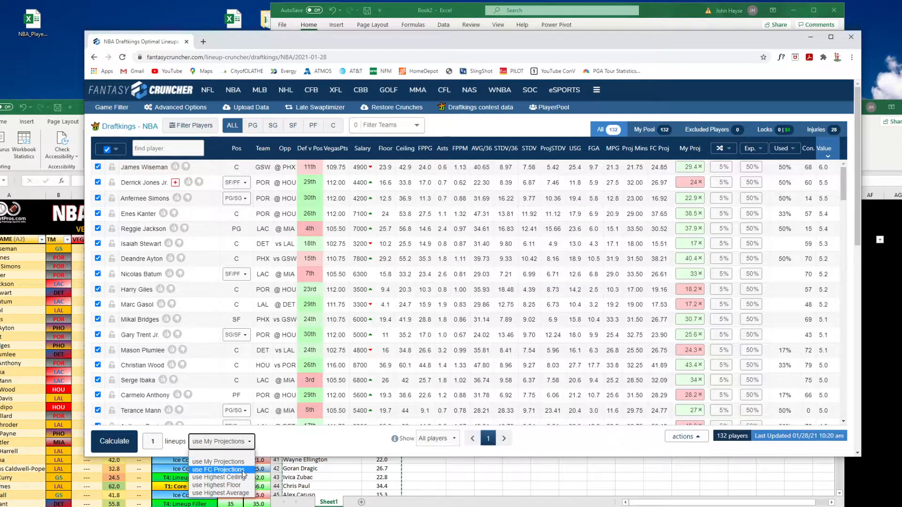
left_click(244, 470)
left_click(120, 442)
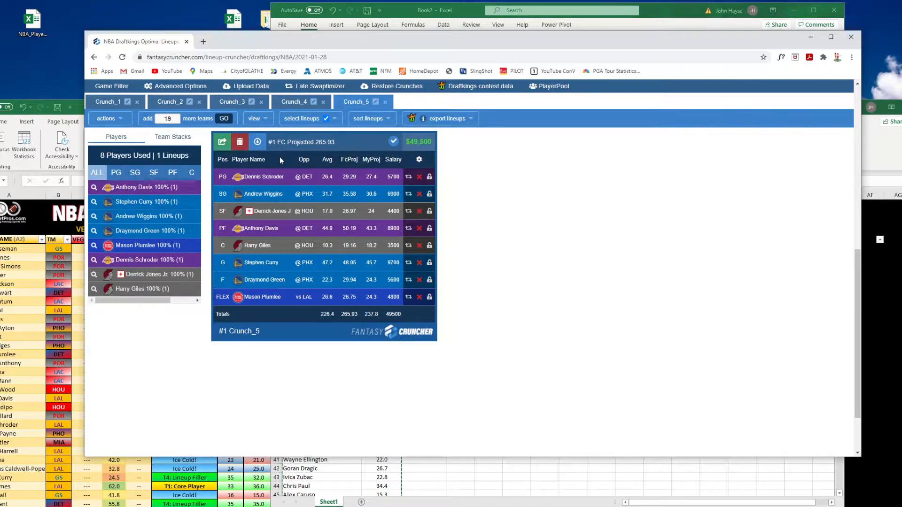
Close the earlier lineup result tabs, keeping only the latest crunch
left_click(137, 102)
left_click(137, 102)
left_click(136, 102)
left_click(137, 102)
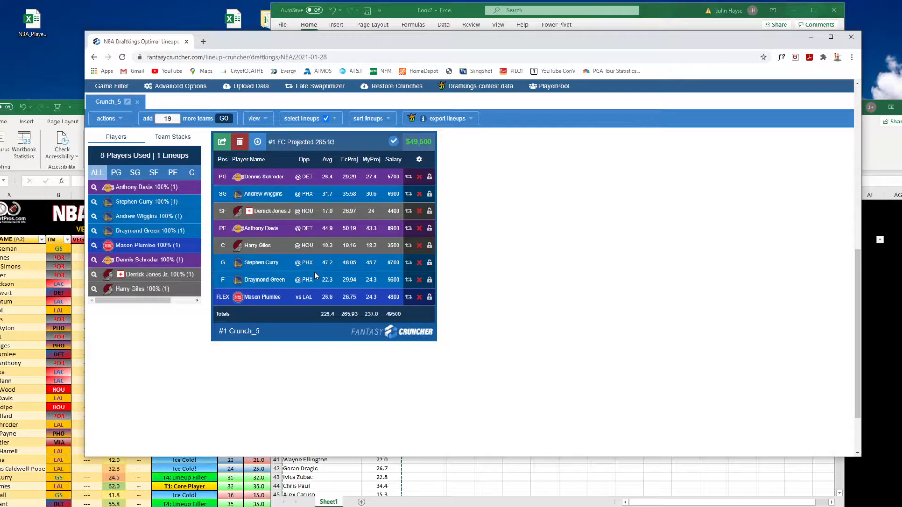
Set Players from each Team MAX to 6 in Advanced Options and recalculate the FC Projections lineup
left_click(186, 88)
left_click_drag(392, 170, 414, 165)
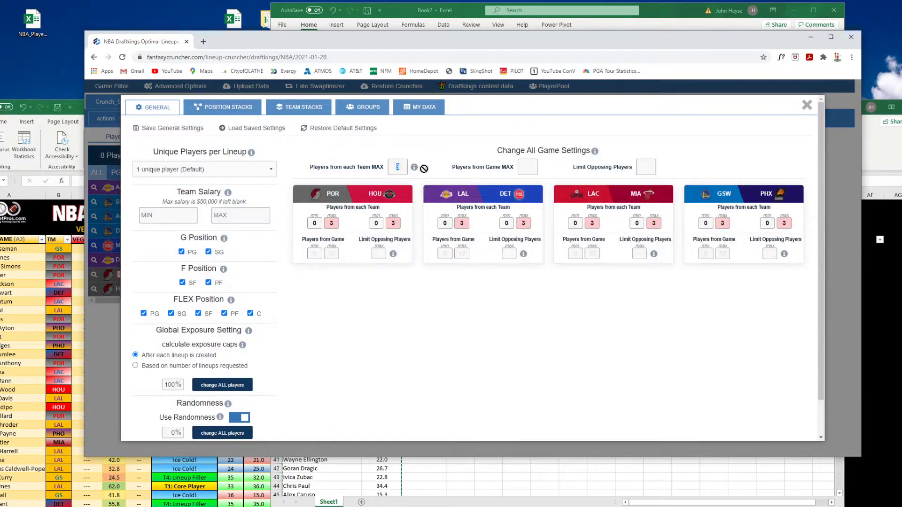
type("6")
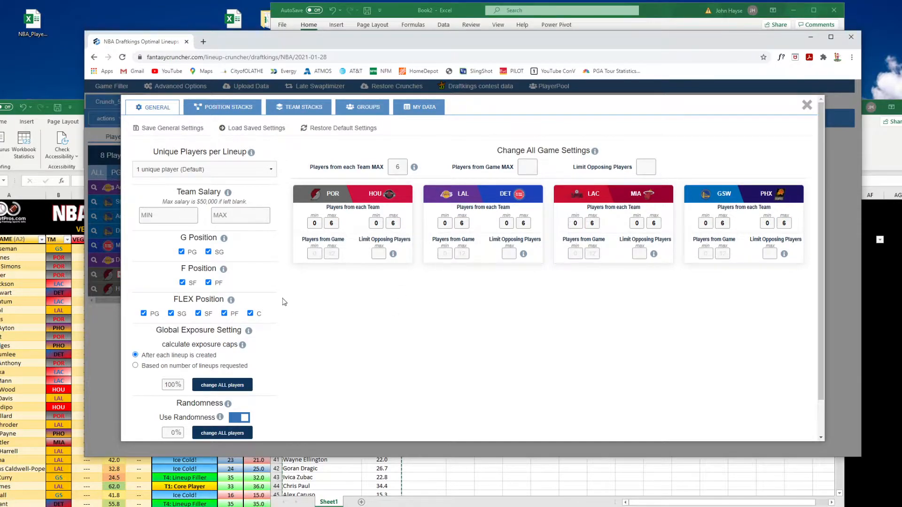
left_click(807, 105)
scroll(485, 272, "up", 2)
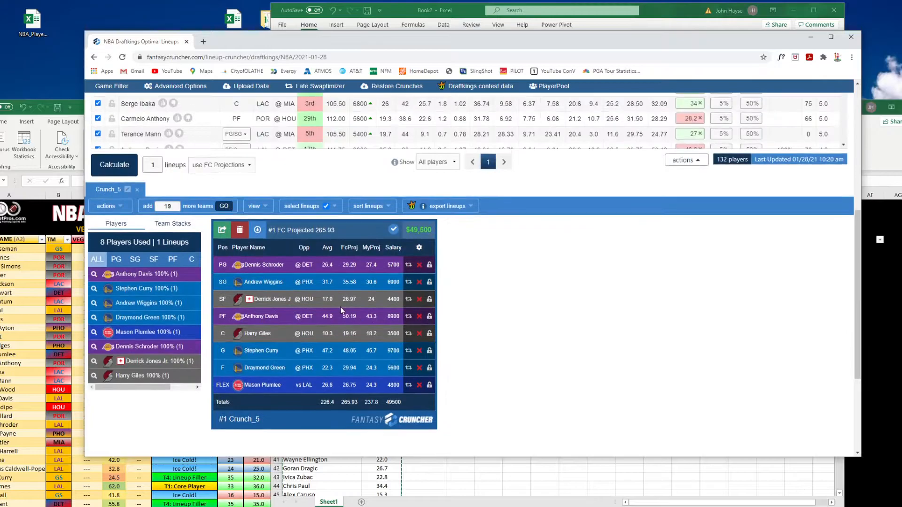
scroll(132, 282, "up", 6)
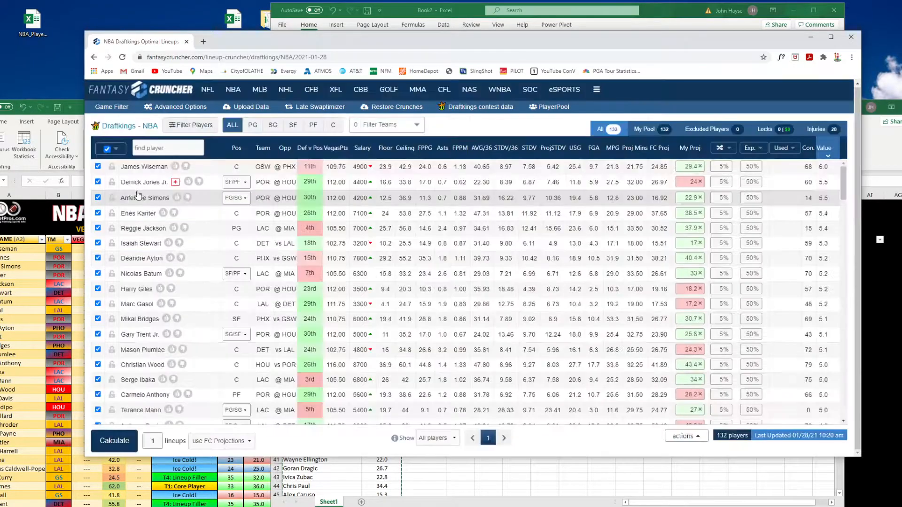
left_click(117, 440)
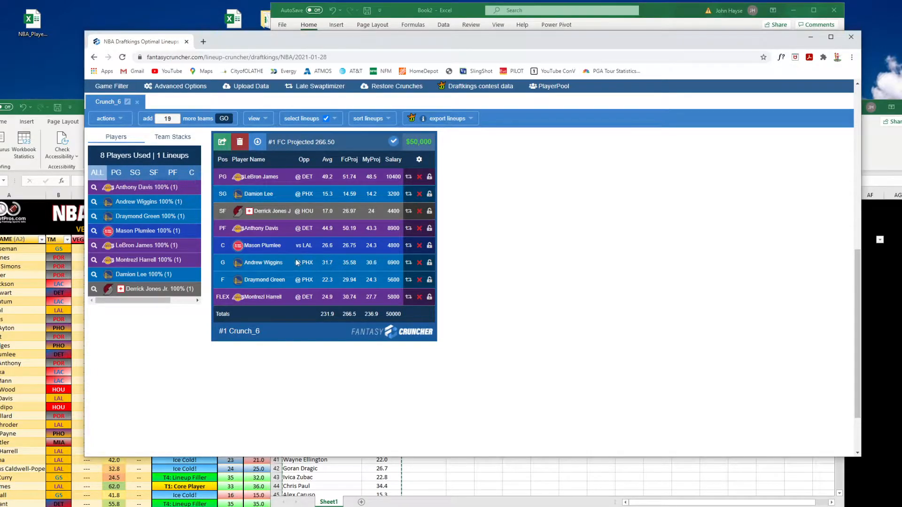
Calculate one lineup using My Projections
scroll(263, 256, "up", 2)
left_click(234, 169)
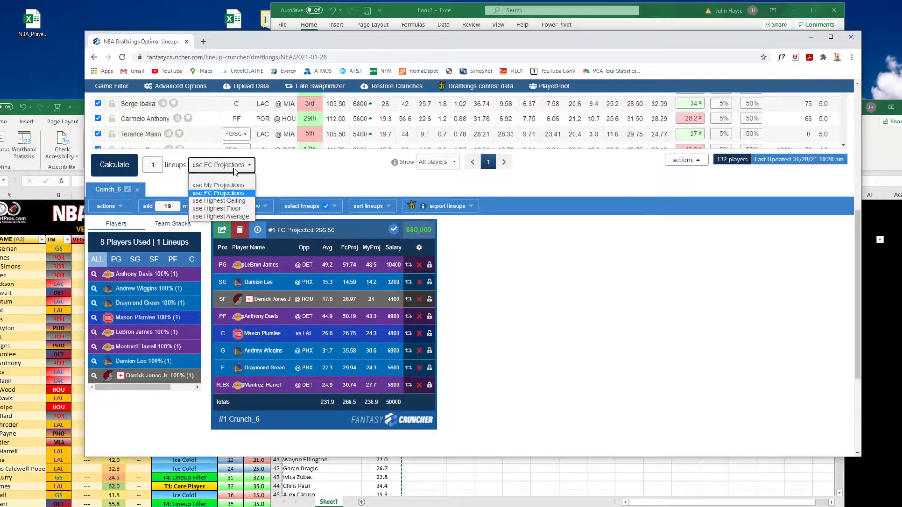
left_click(235, 185)
left_click(123, 170)
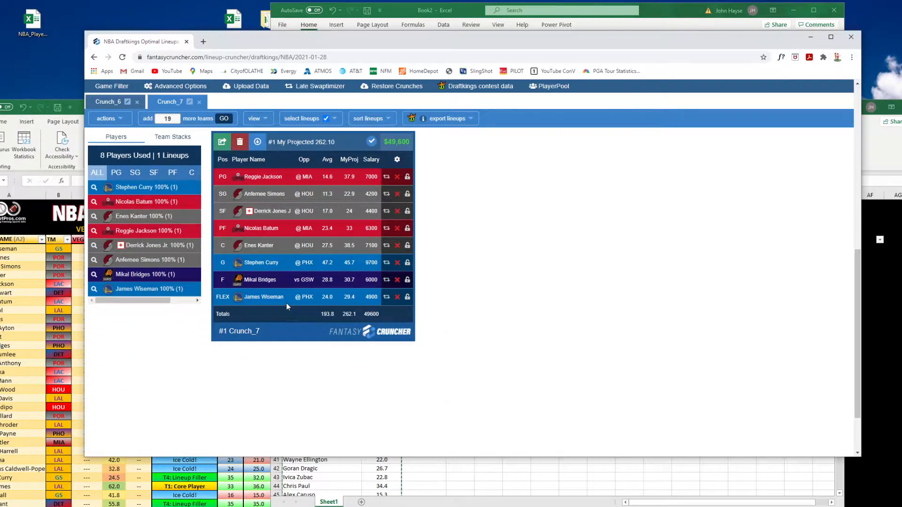
Rename the FC Projections lineup tab to FC
scroll(303, 301, "up", 2)
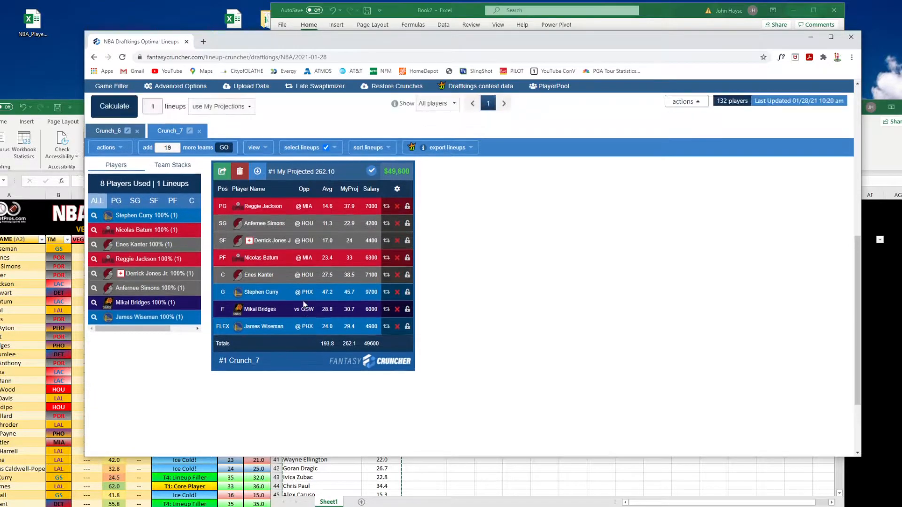
left_click(113, 193)
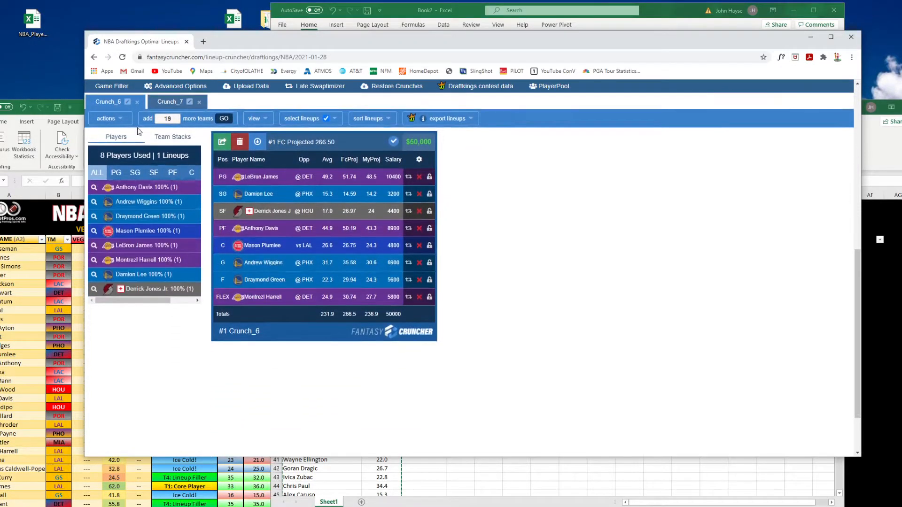
left_click(127, 103)
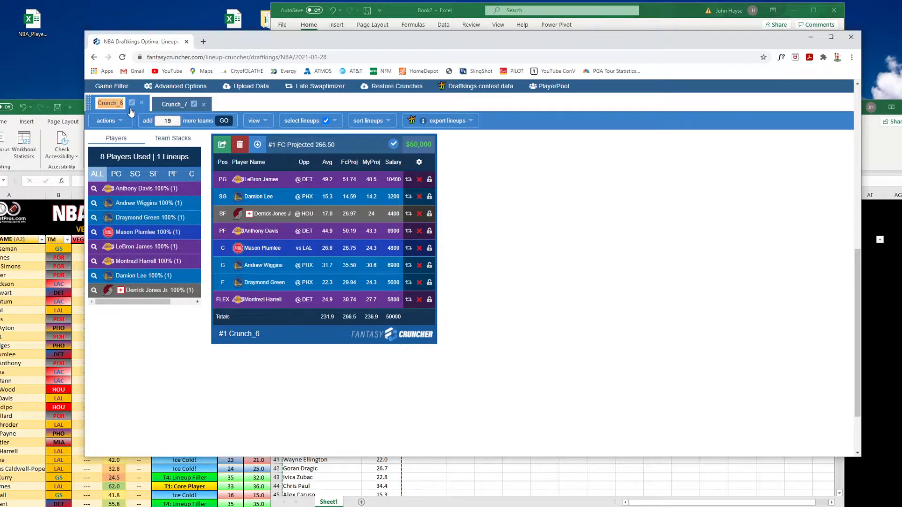
type("FC")
key("Return")
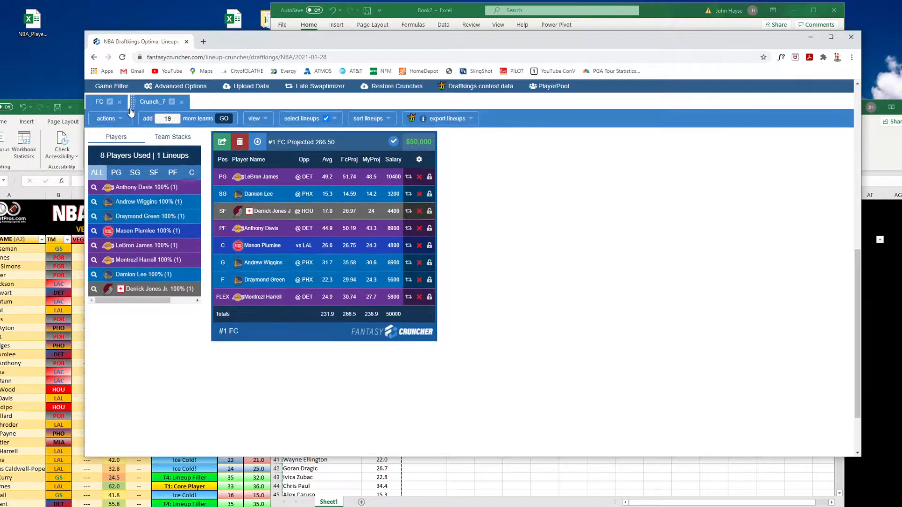
Rename the My Projections lineup tab to MINE and open it
left_click(172, 102)
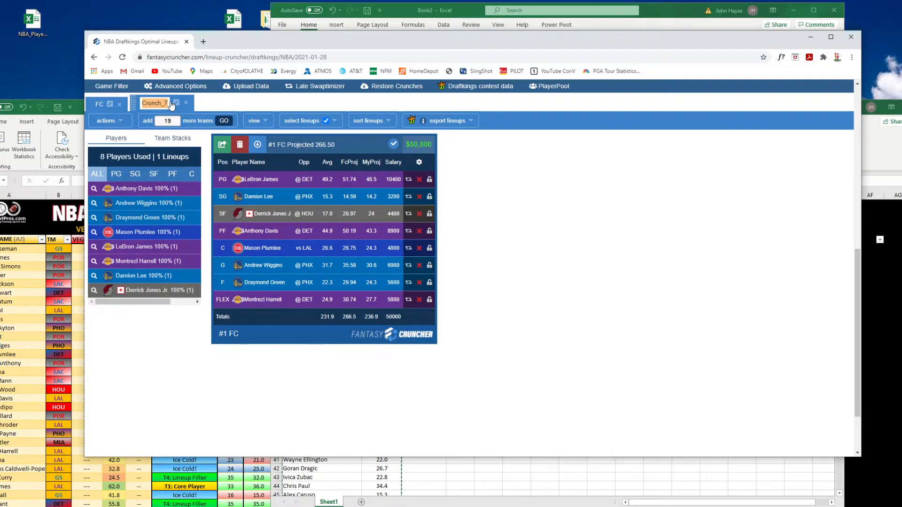
type("MINE")
key("Return")
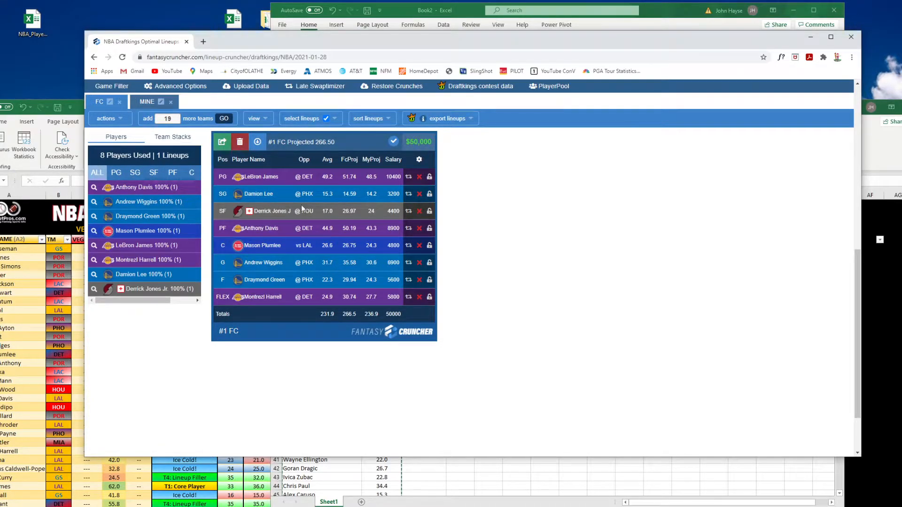
left_click(147, 102)
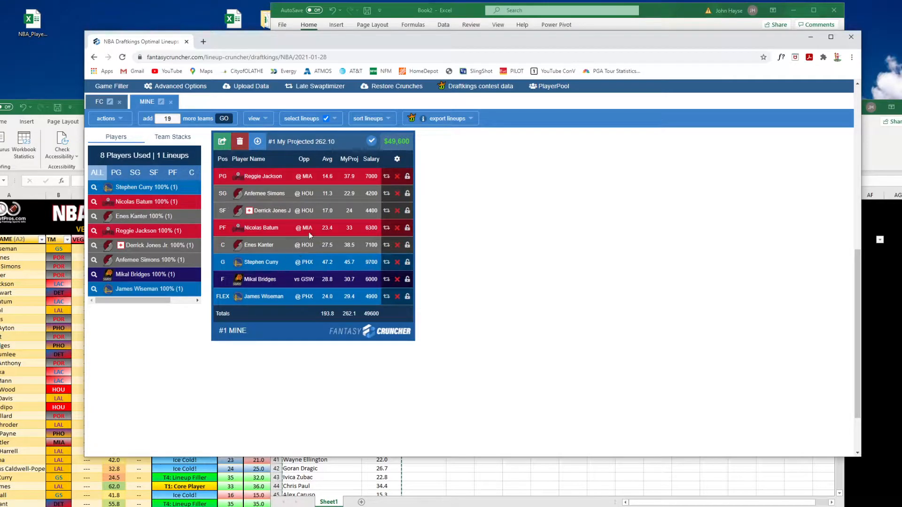
Switch to Book2 and clear the projection values from column B
scroll(317, 296, "up", 4)
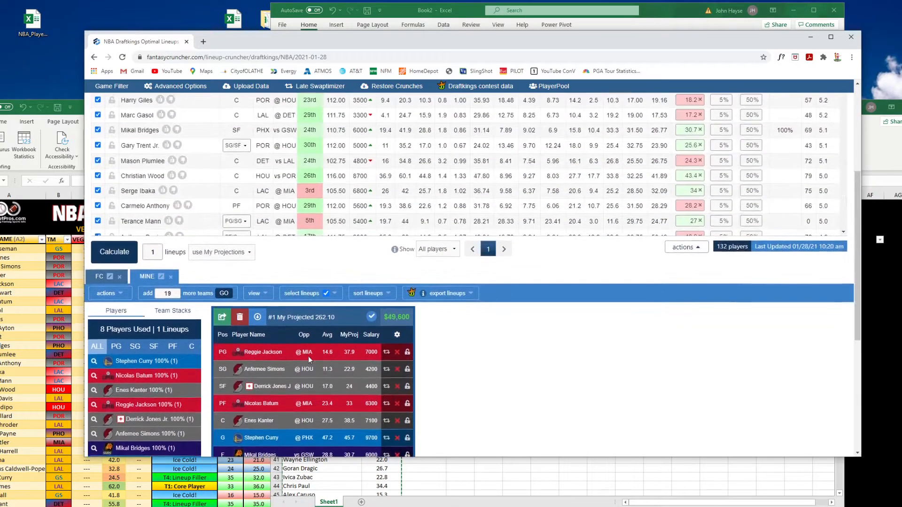
scroll(308, 356, "down", 2)
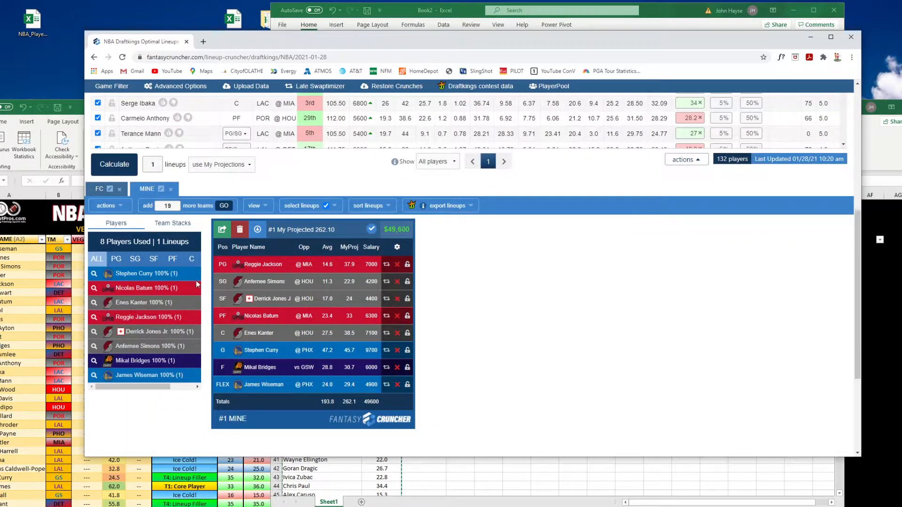
left_click(883, 287)
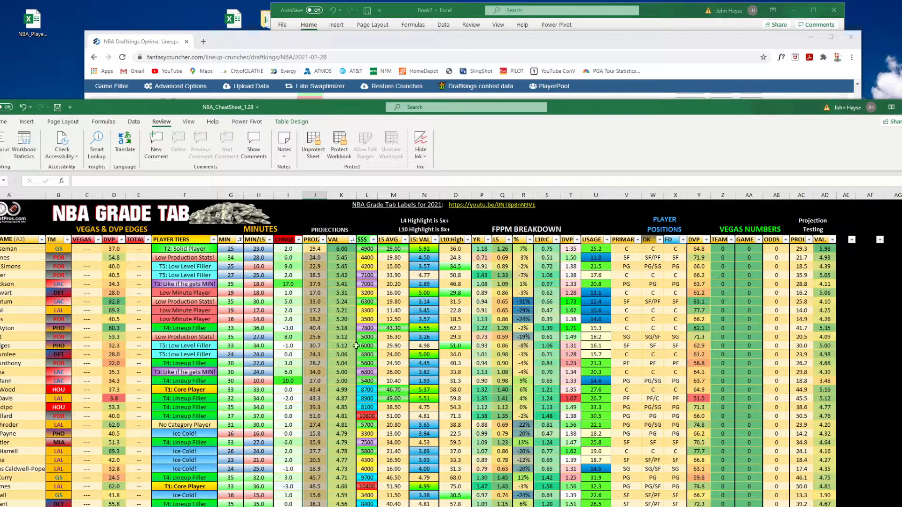
left_click(472, 14)
left_click(381, 98)
key("ctrl+c")
key("Delete")
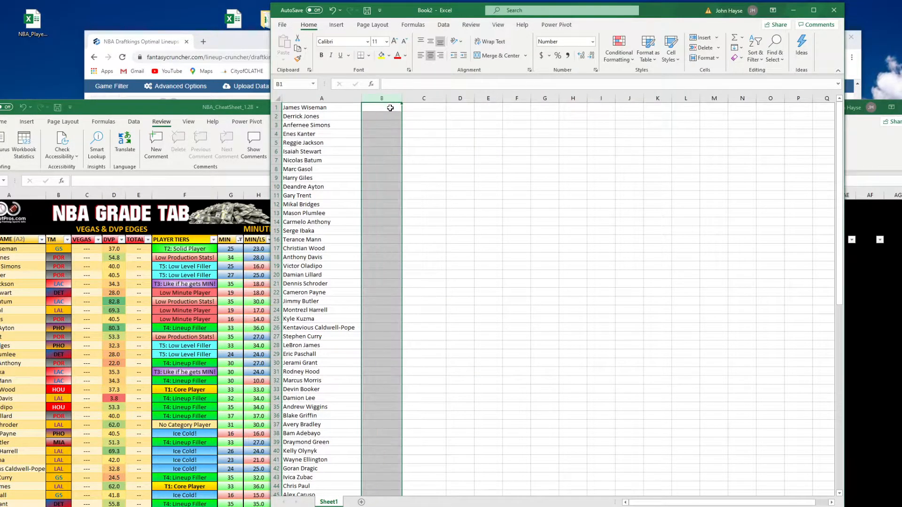
Copy the cheat sheet's MIN through L5 FPPM columns and paste them as values and number formatting into Book2 at B1
left_click(332, 98)
left_click(159, 109)
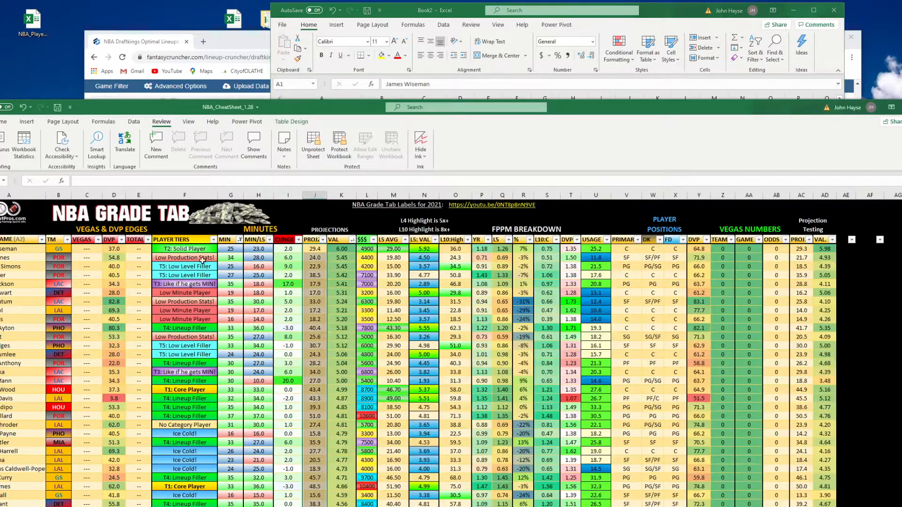
left_click(231, 194)
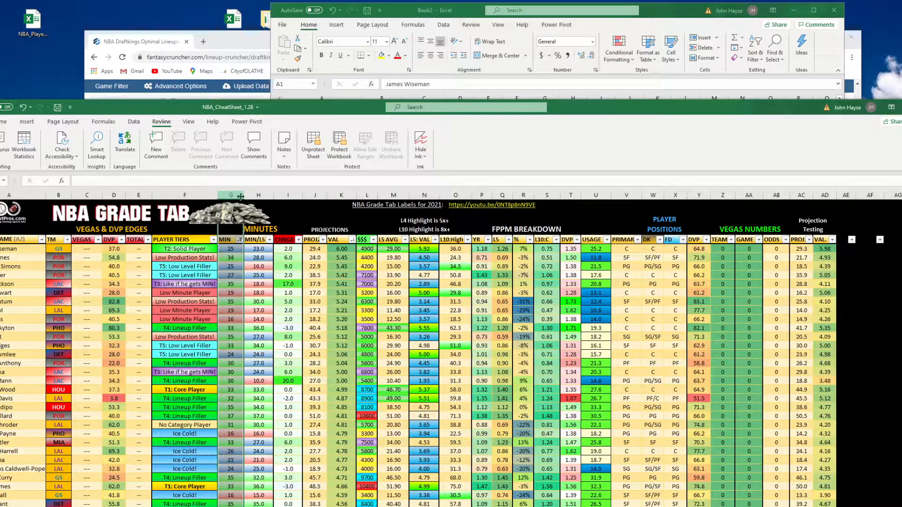
left_click(501, 194)
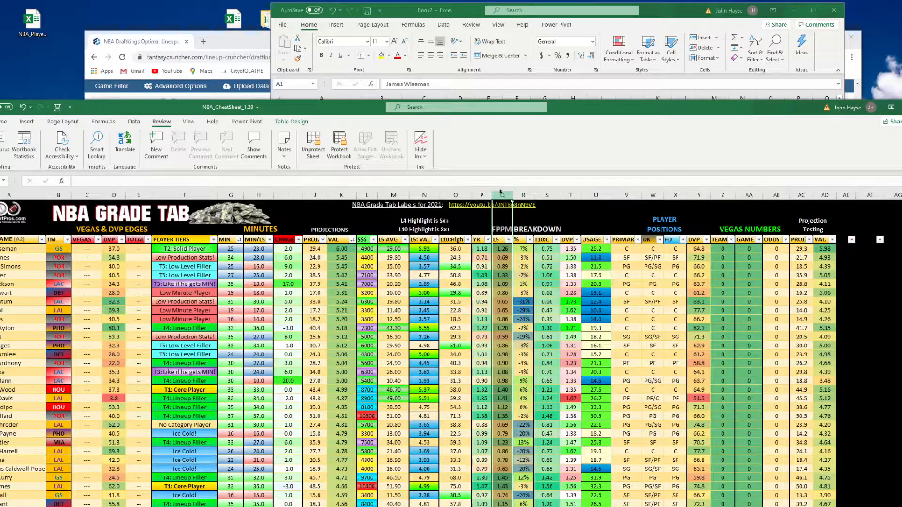
left_click(480, 194)
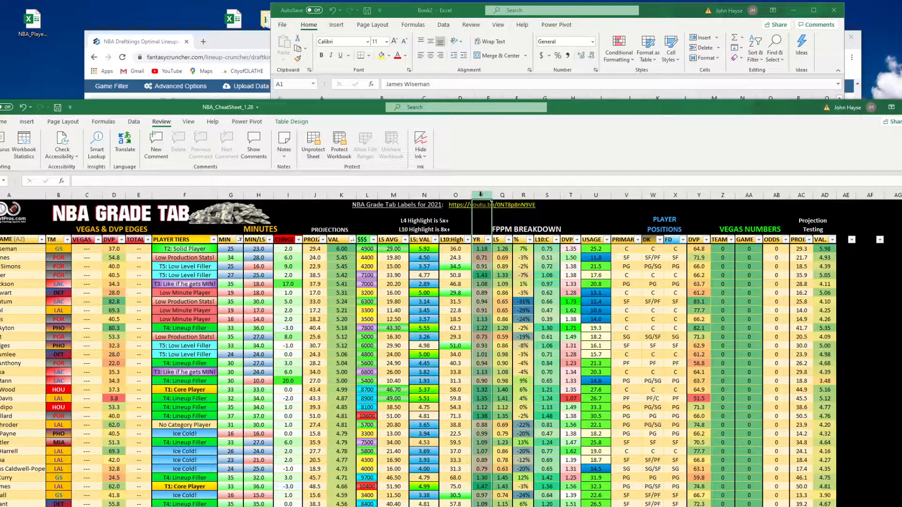
left_click(502, 195)
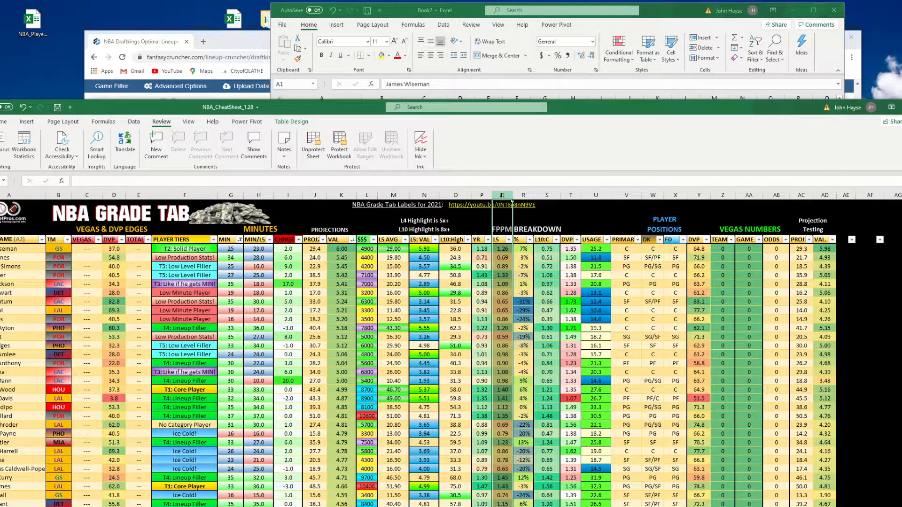
left_click(230, 248)
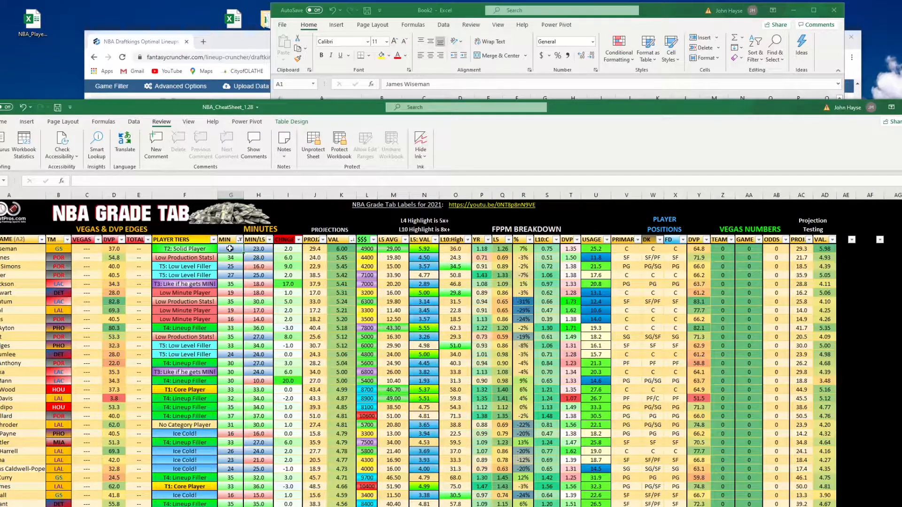
mouse_move(230, 249)
left_mouse_down()
mouse_move(519, 249)
mouse_move(506, 259)
mouse_move(506, 426)
left_mouse_up()
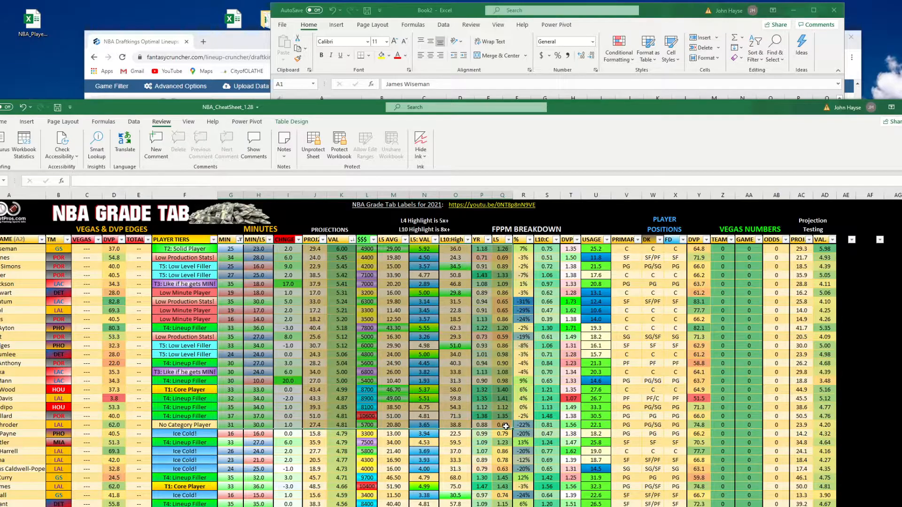
left_click_drag(506, 426, 505, 426)
scroll(505, 426, "down", 15)
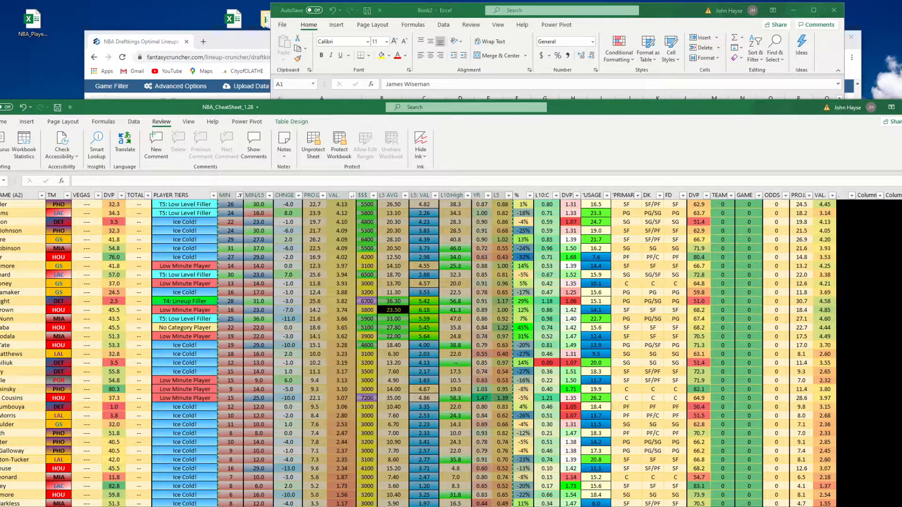
key("alt+Tab")
left_click(382, 107)
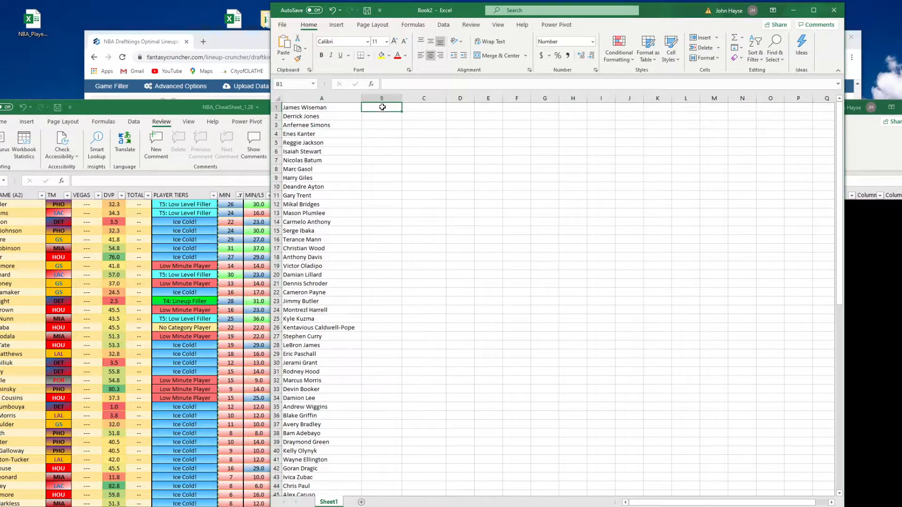
left_click(283, 59)
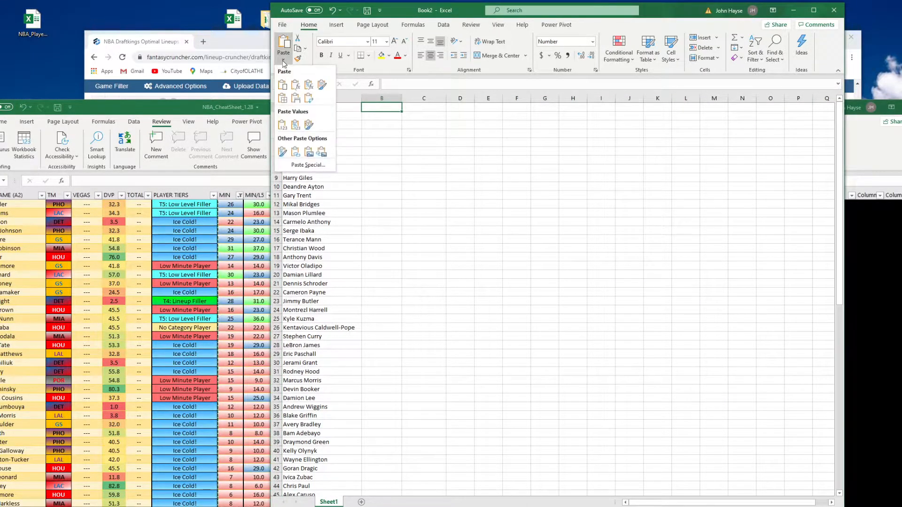
left_click(296, 126)
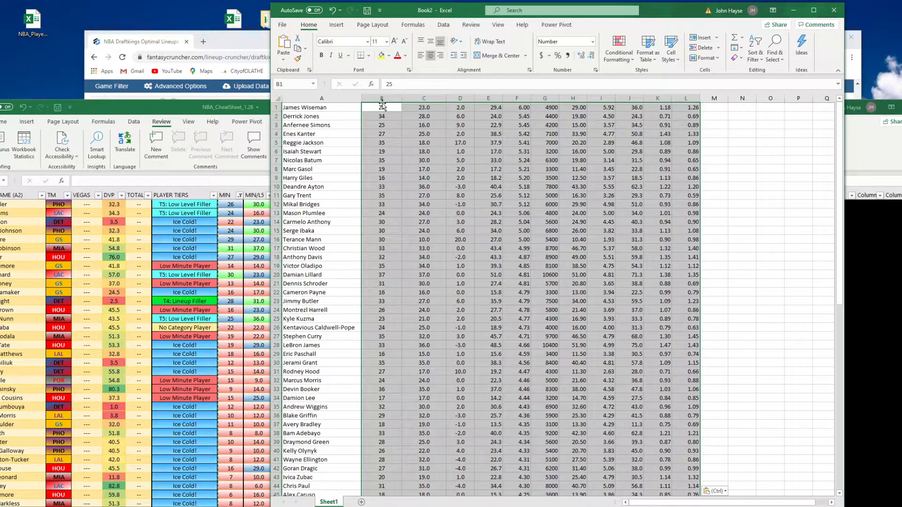
Delete the columns between minutes and L5 FPPM so only those two stats remain beside the names
left_click(685, 107)
key("ctrl+shift+Down")
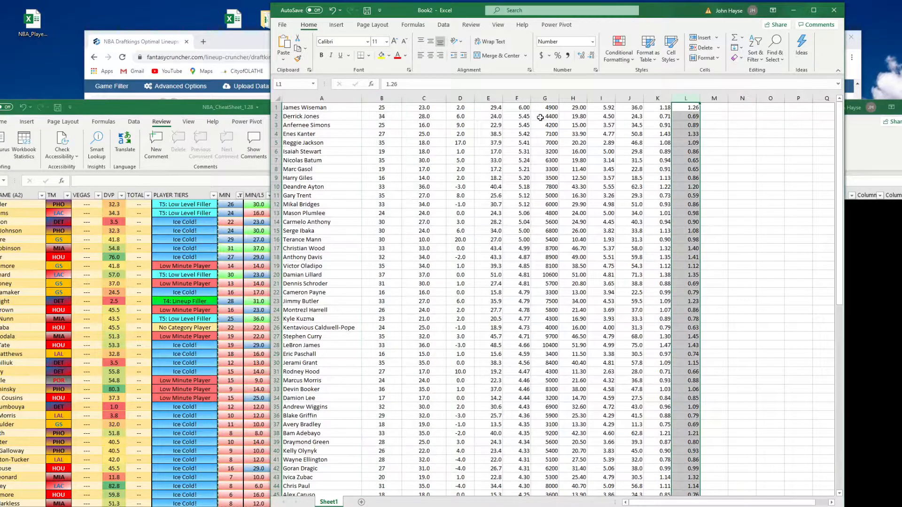
left_click_drag(424, 97, 657, 98)
right_click(560, 163)
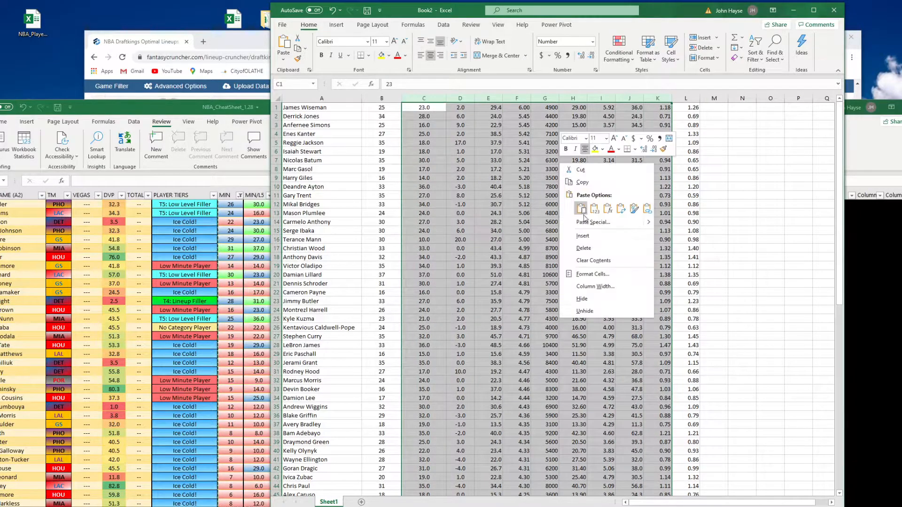
left_click(585, 248)
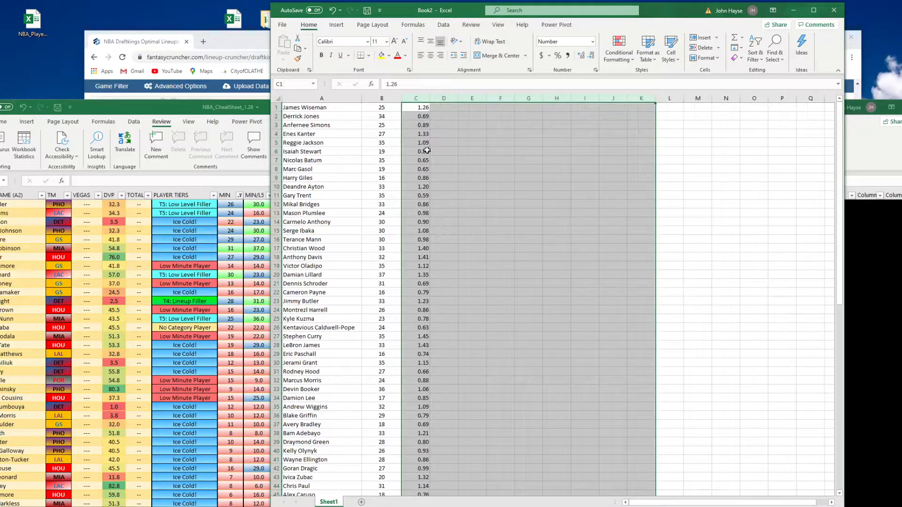
Insert an empty column B between the player names and the minutes
left_click(382, 97)
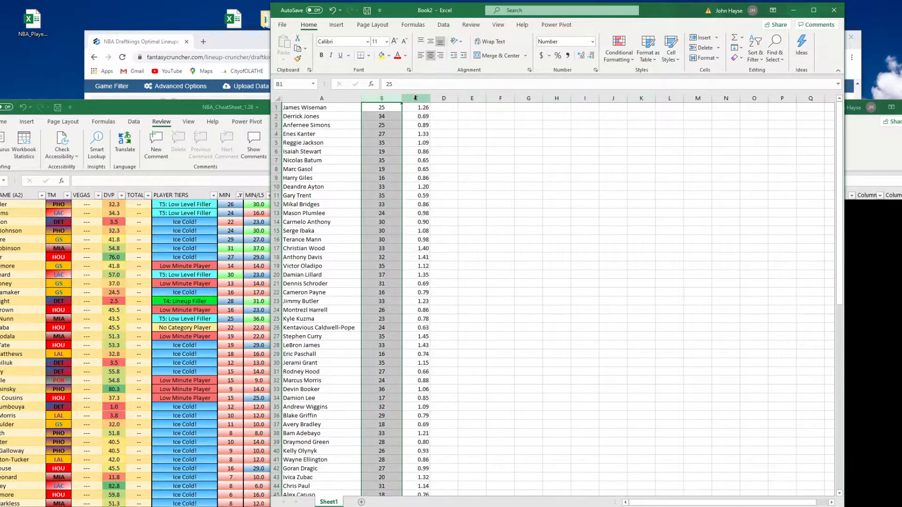
left_click(416, 97)
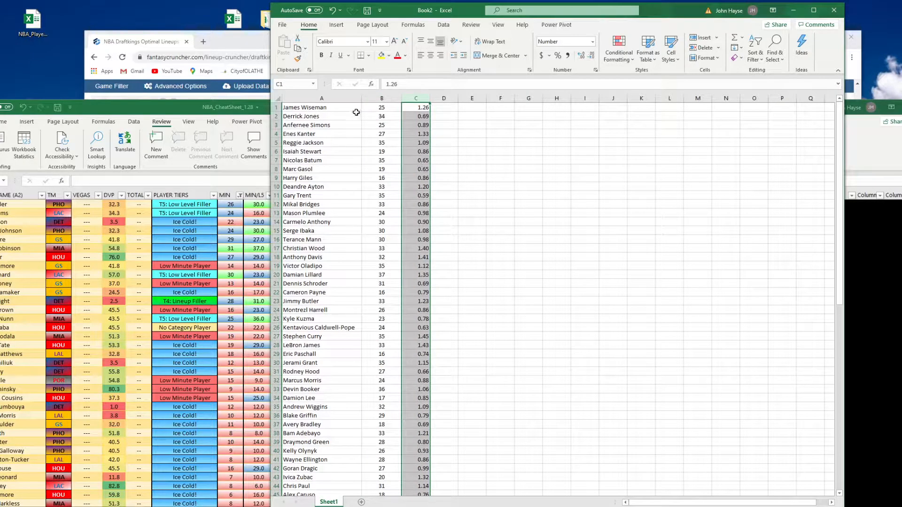
left_click(375, 98)
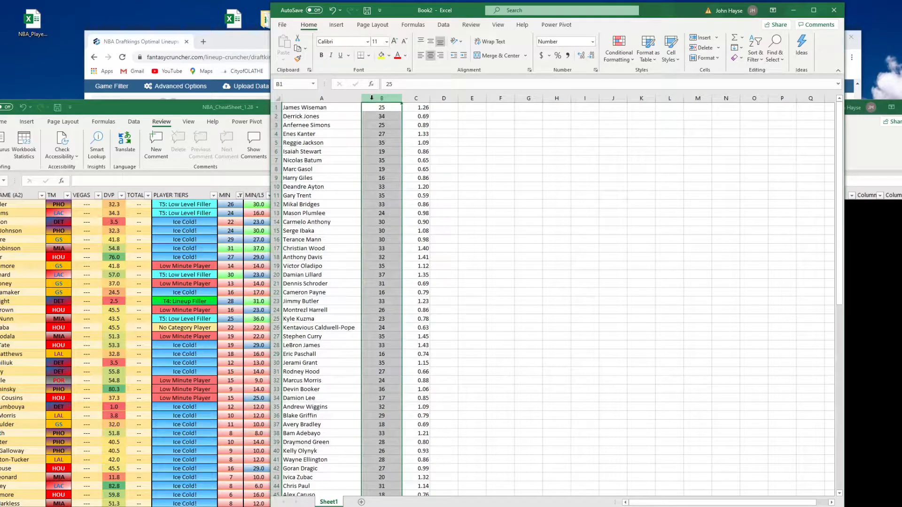
right_click(373, 100)
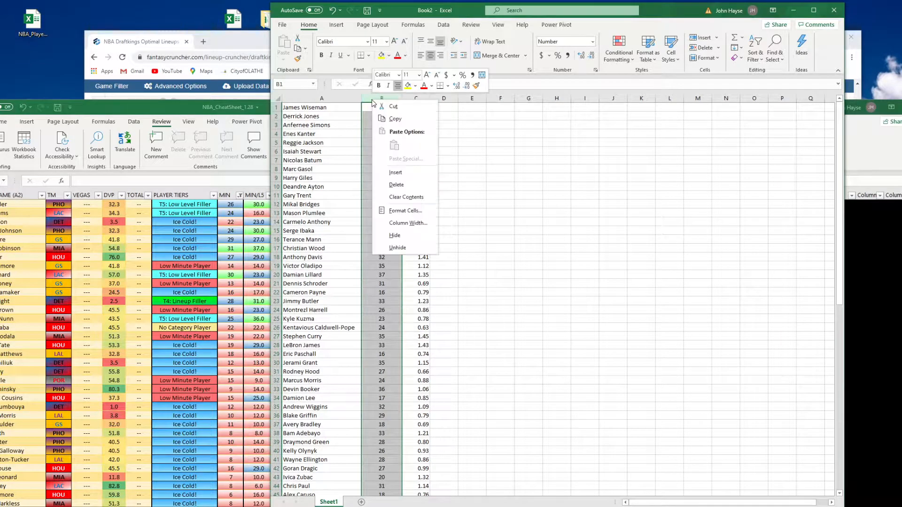
left_click(410, 177)
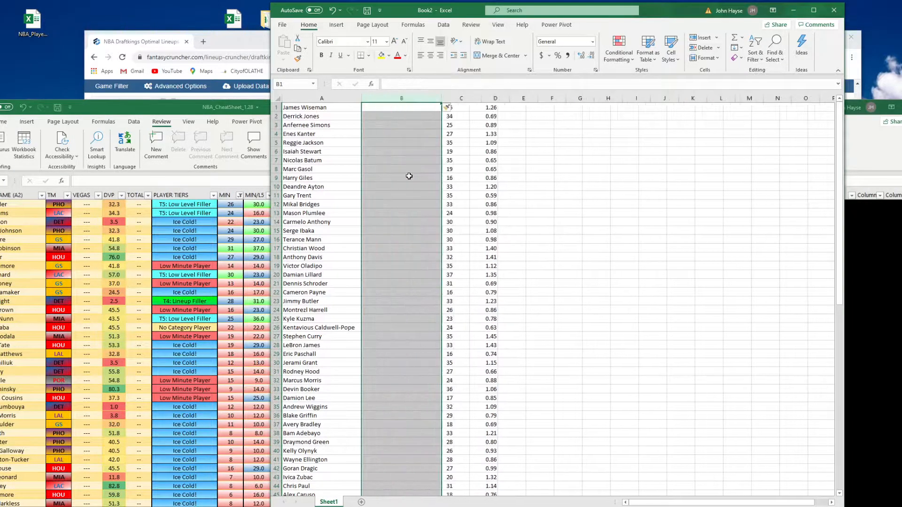
left_click_drag(348, 99, 394, 101)
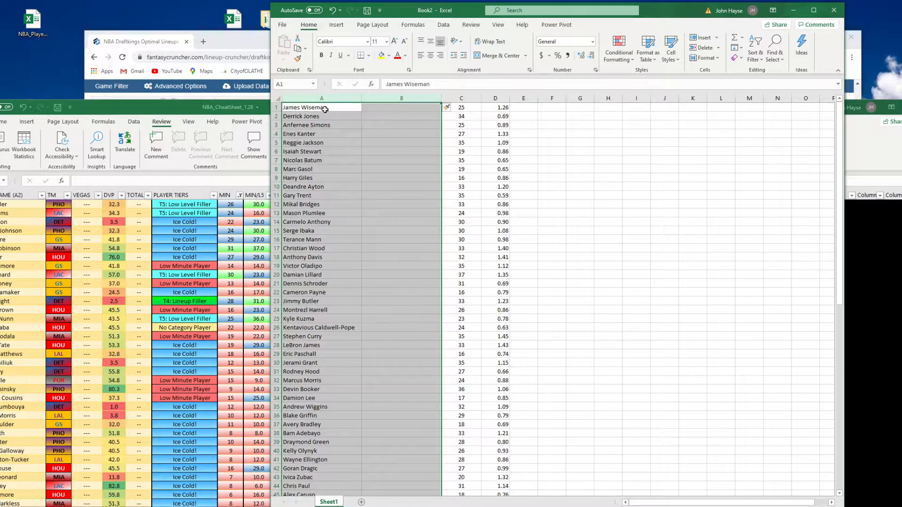
left_click(378, 108)
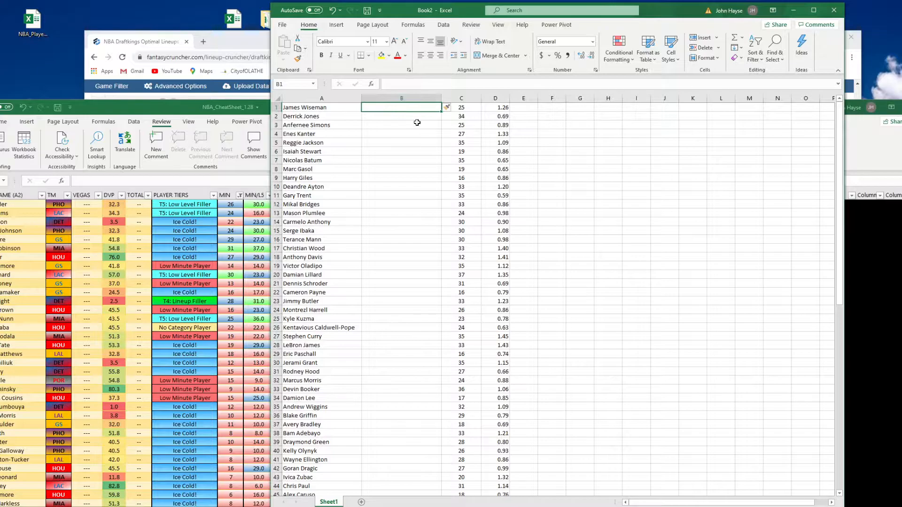
Enter the formula =C1*D1 in B1 to multiply minutes by L5 FPPM
left_click(468, 97)
left_click(509, 99)
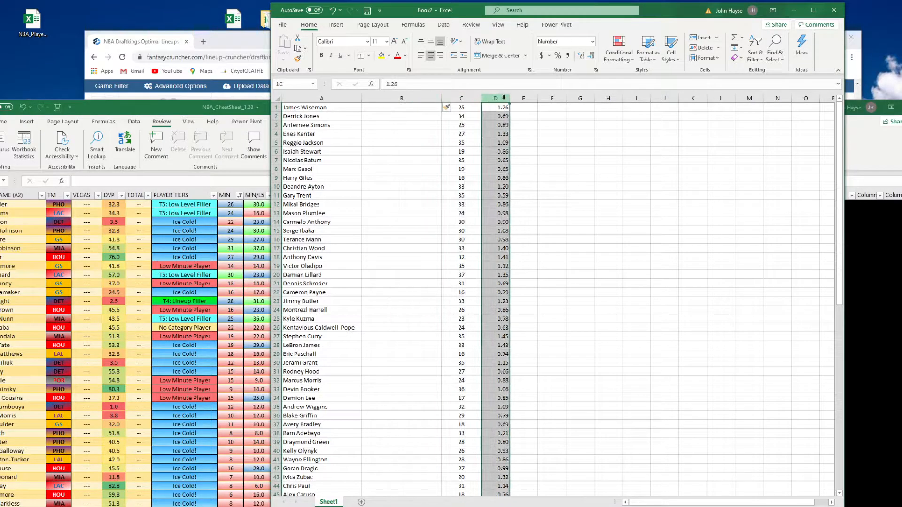
left_click(518, 99)
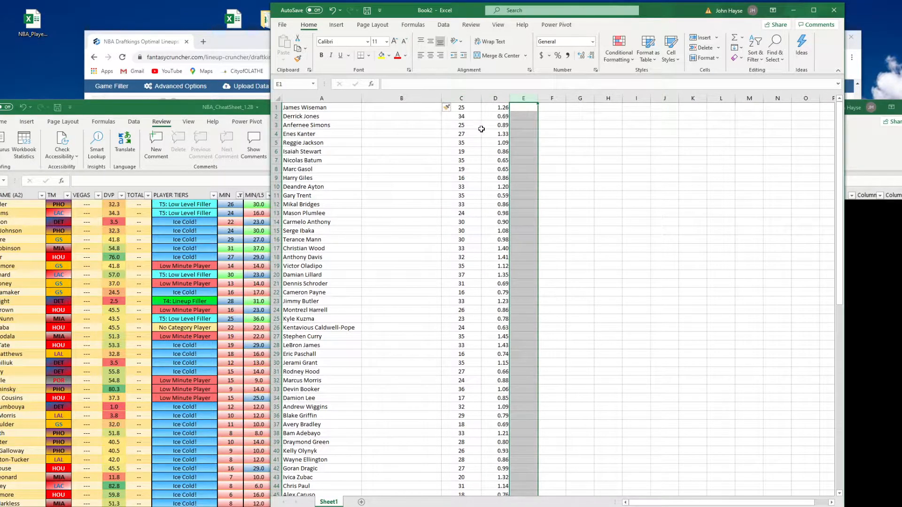
left_click(272, 108)
left_click(273, 116)
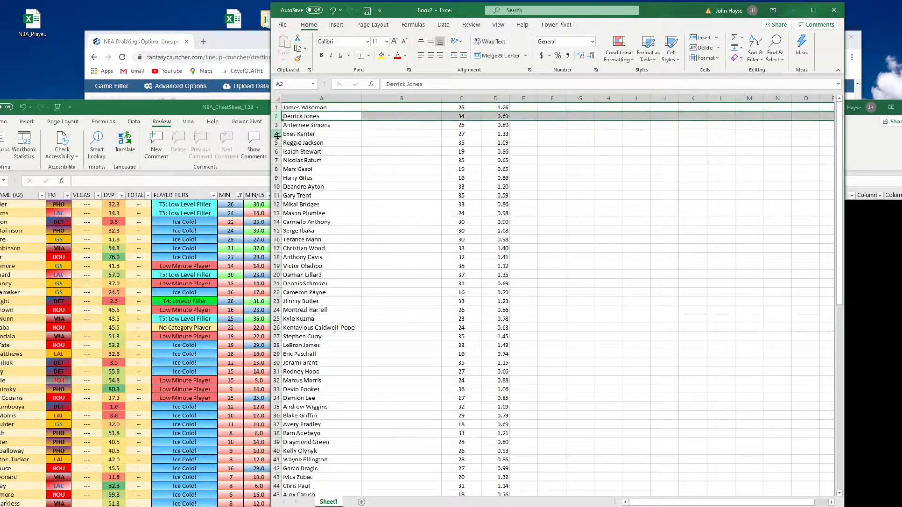
left_click(469, 109)
left_click(468, 116)
left_click(468, 125)
left_click(408, 107)
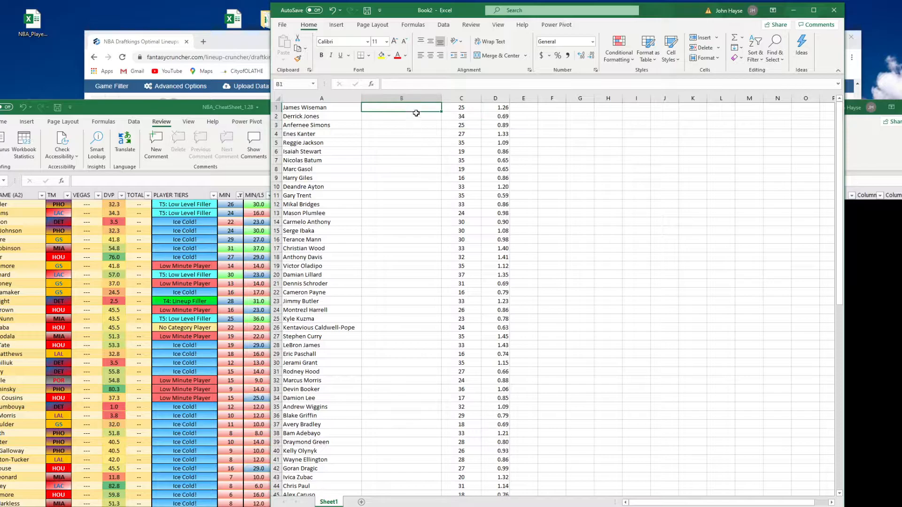
type("=")
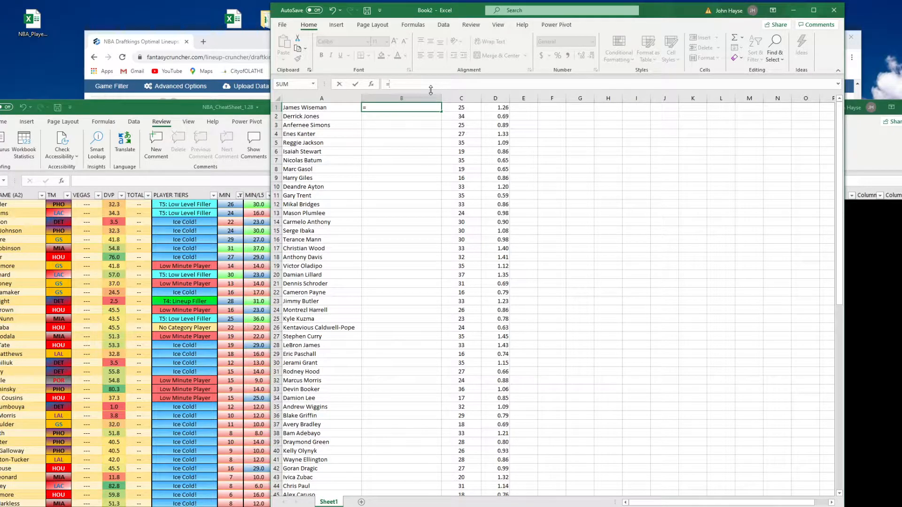
type("C1*D1")
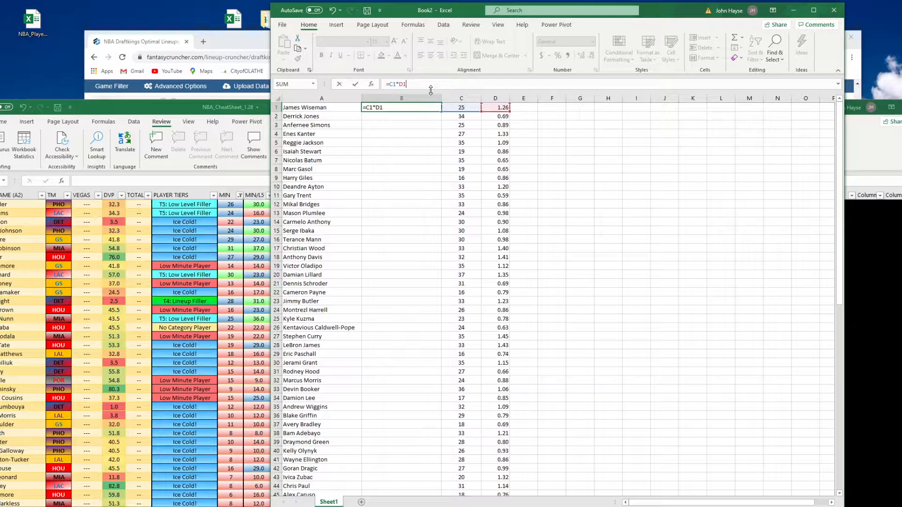
key("Return")
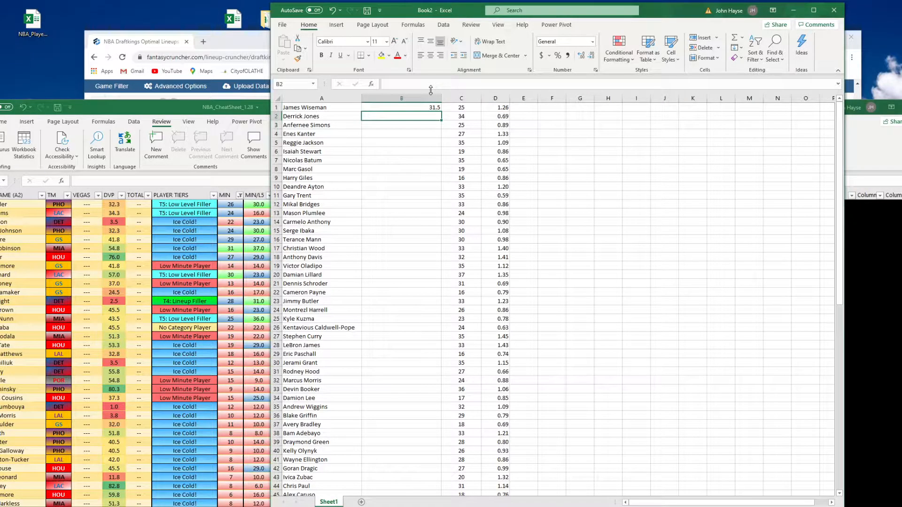
Narrow column B and center its contents
left_click(402, 98)
left_click_drag(442, 100, 416, 100)
left_click(430, 55)
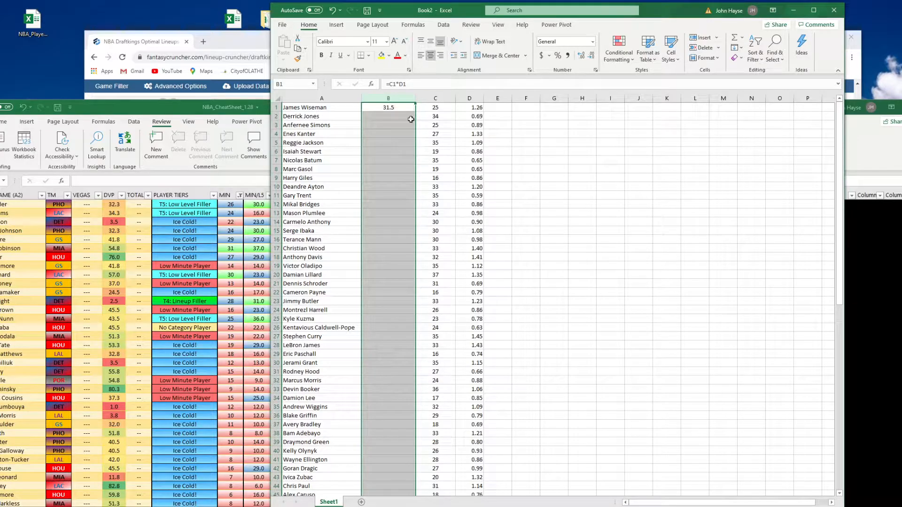
Fill the =C1*D1 projection formula down column B through row 84
left_click(398, 107)
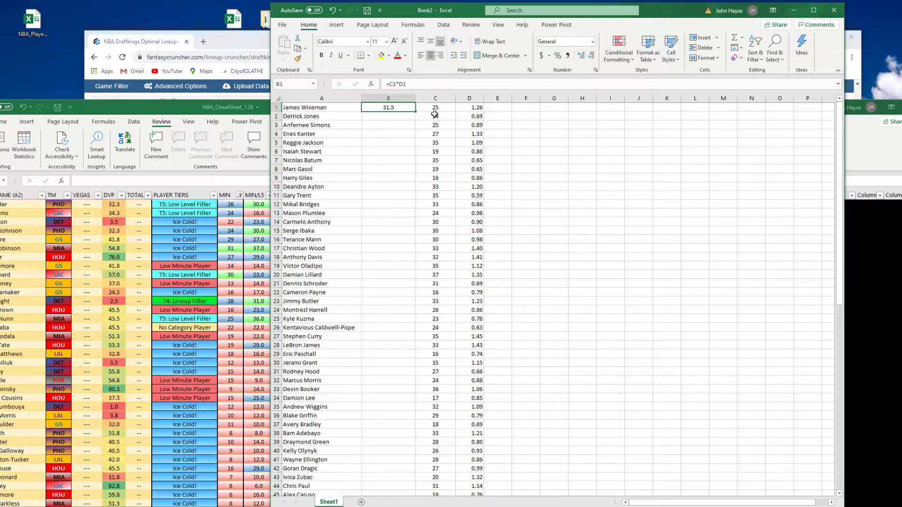
left_click(422, 88)
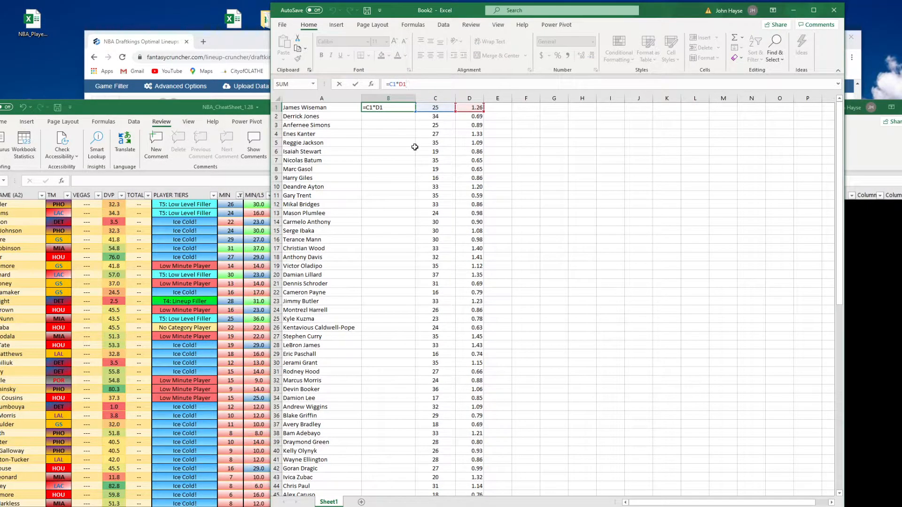
key("Return")
left_click(400, 107)
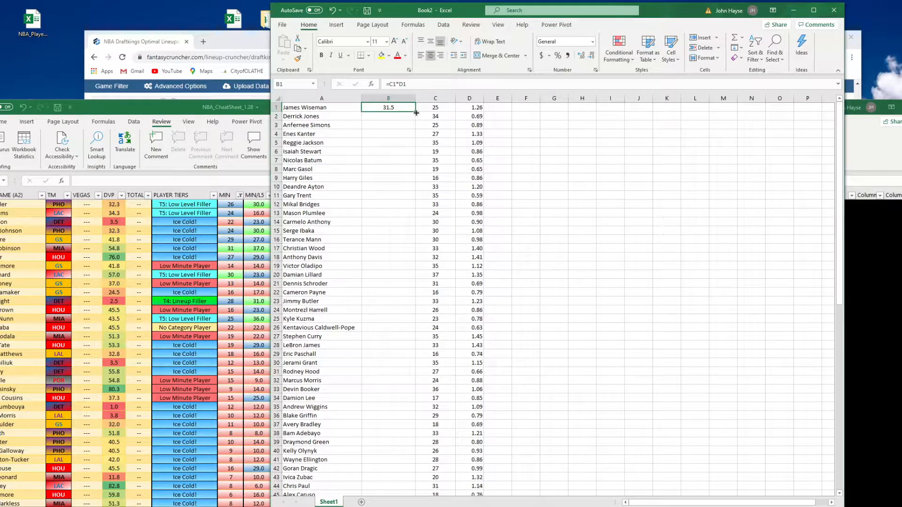
left_click_drag(416, 112, 419, 487)
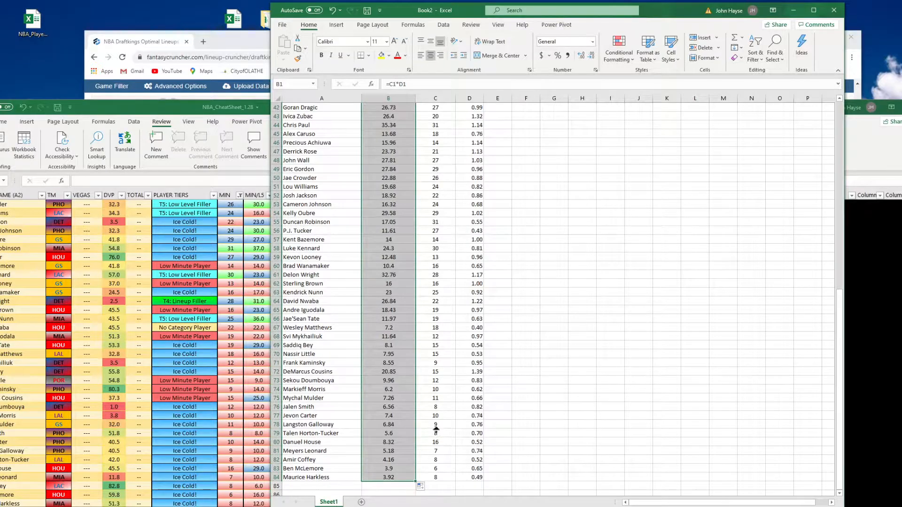
scroll(435, 433, "up", 14)
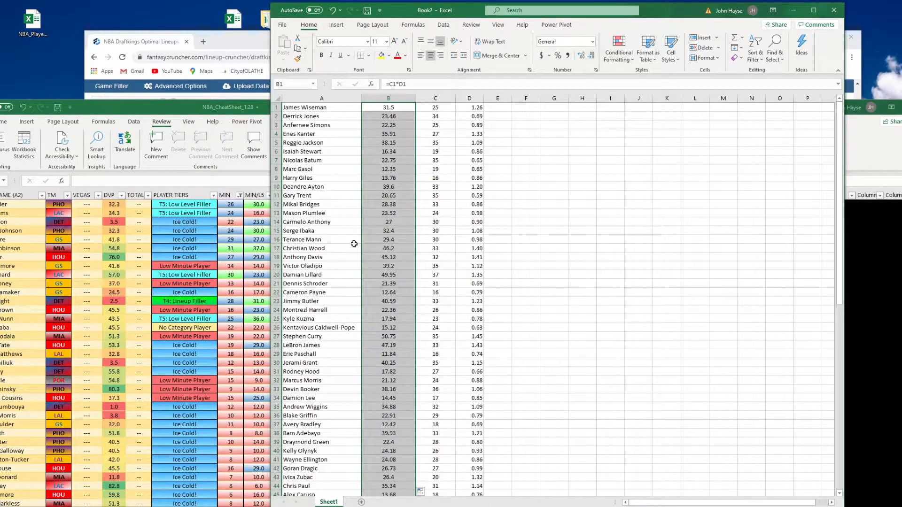
left_click(277, 231)
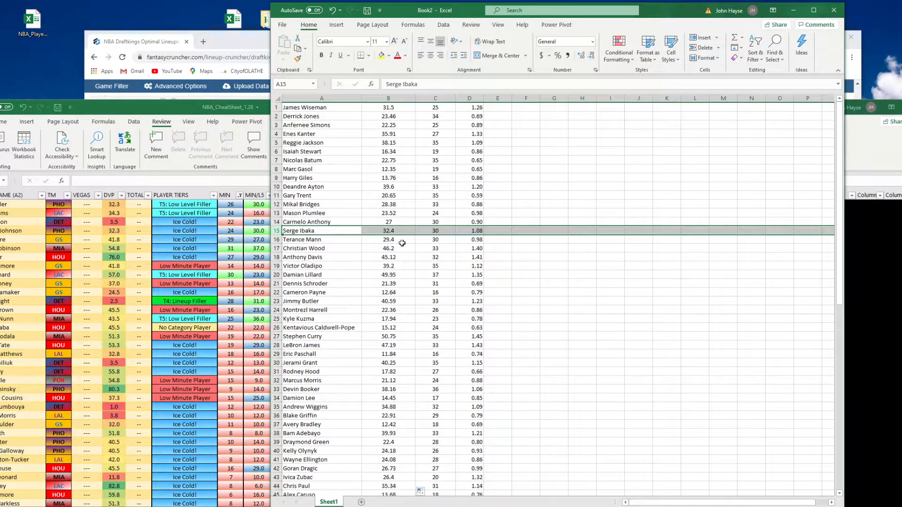
Inspect the projection formula in cell B15 of the projections sheet
left_click(395, 231)
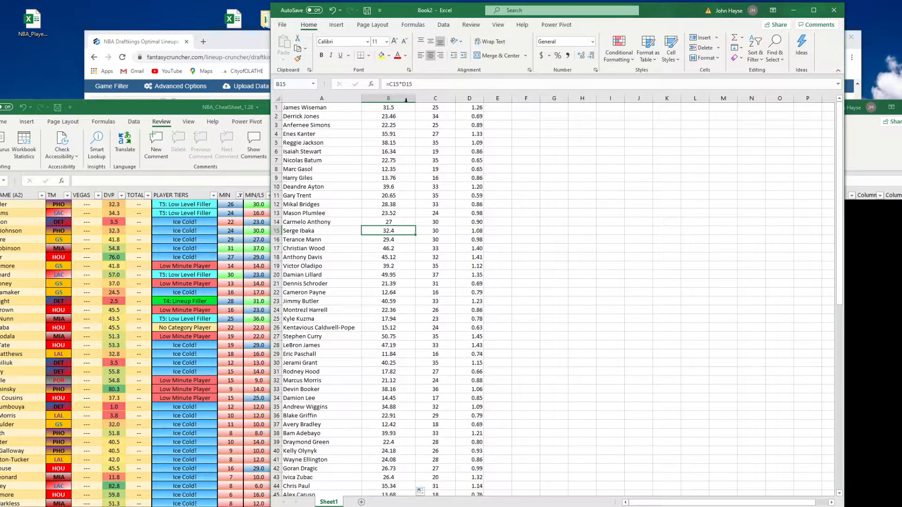
left_click(430, 83)
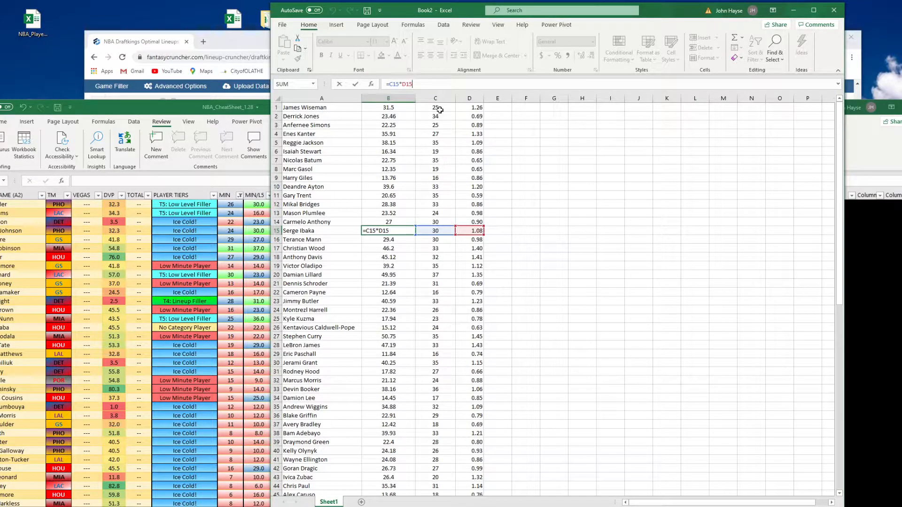
key("Return")
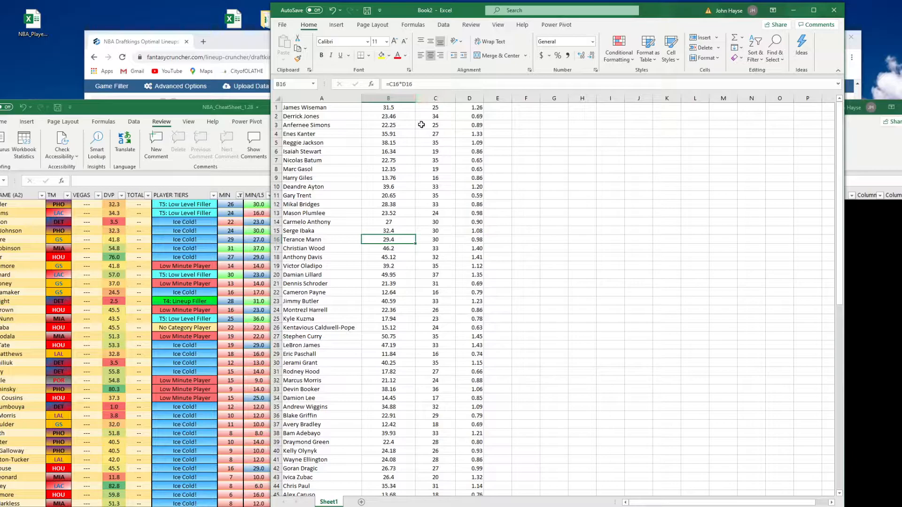
Copy the player names and projections from columns A and B and upload them as My Projections in Fantasy Cruncher
left_click_drag(328, 99, 376, 194)
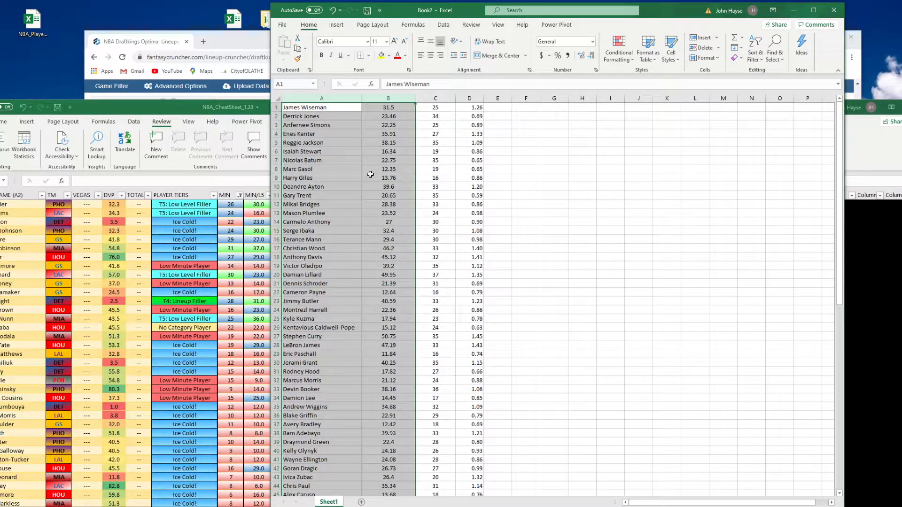
key("ctrl+c")
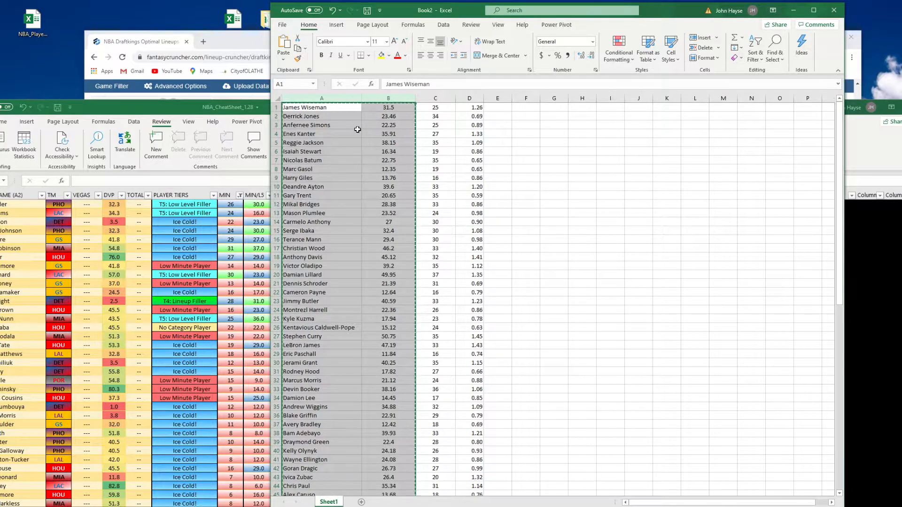
left_click(243, 44)
scroll(248, 104, "up", 5)
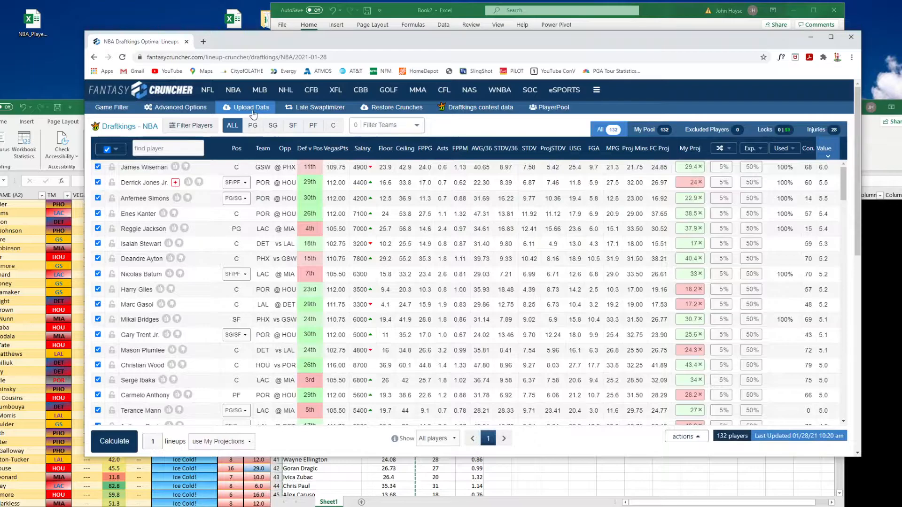
left_click(249, 107)
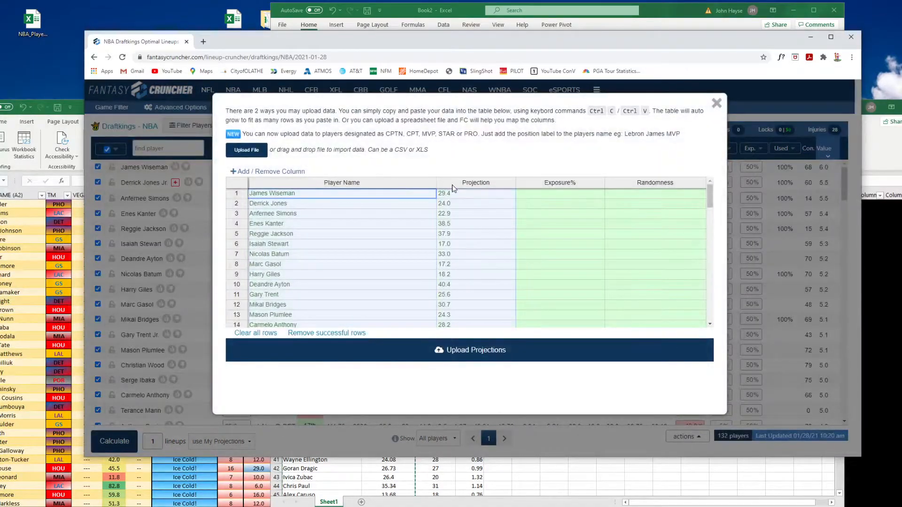
left_click(350, 193)
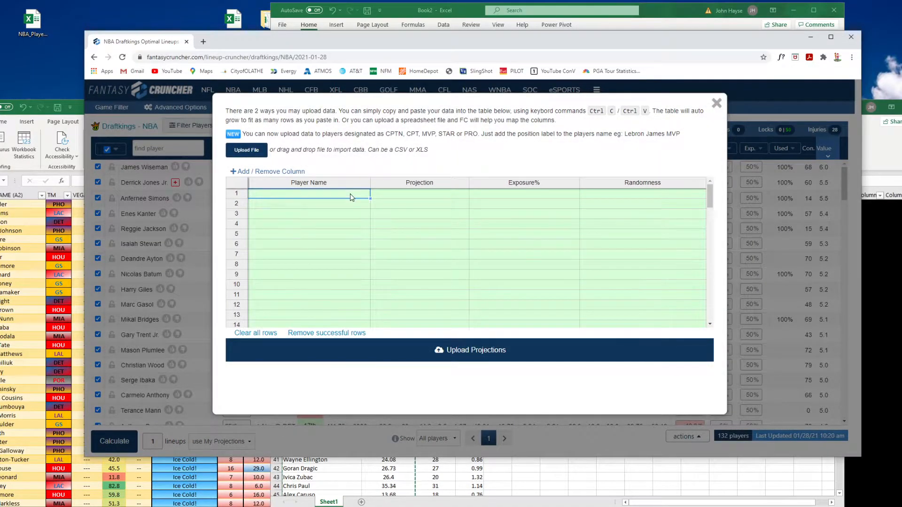
key("ctrl+v")
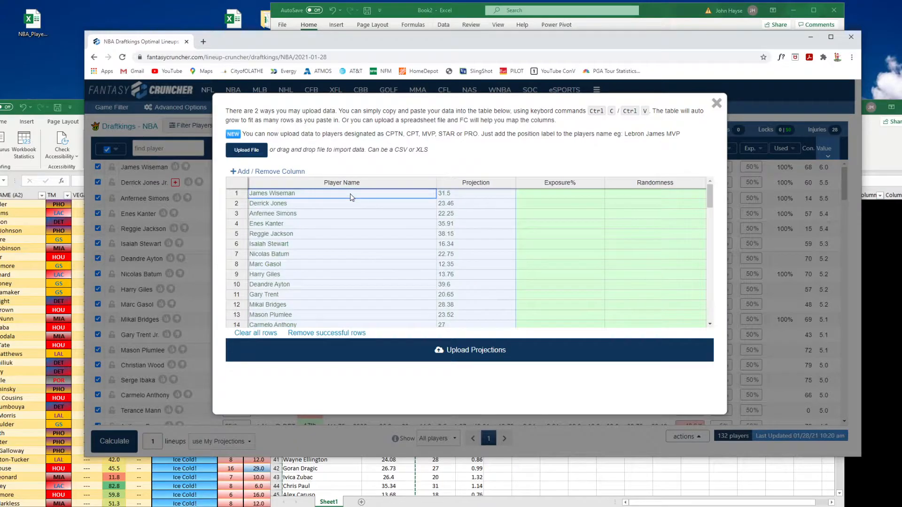
left_click(410, 353)
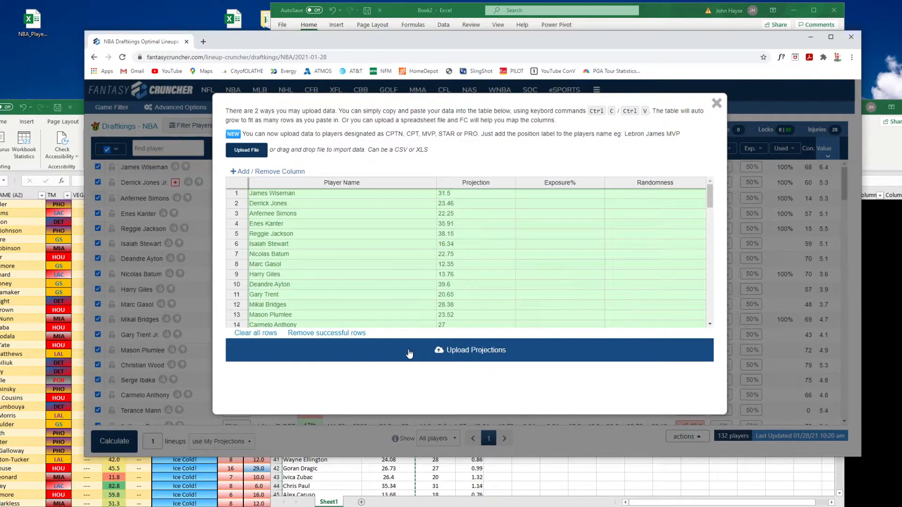
left_click(716, 103)
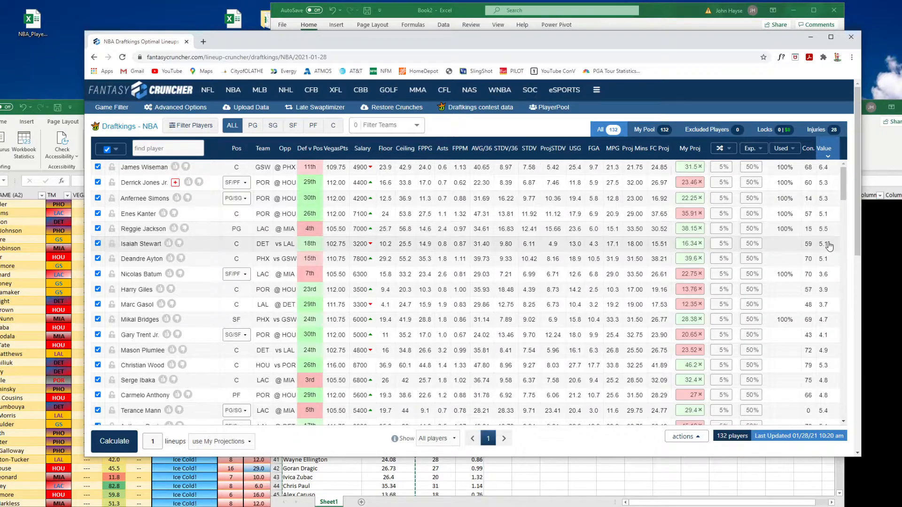
Open Reggie Jackson's player card to review his recent game log, then close it
left_click(149, 230)
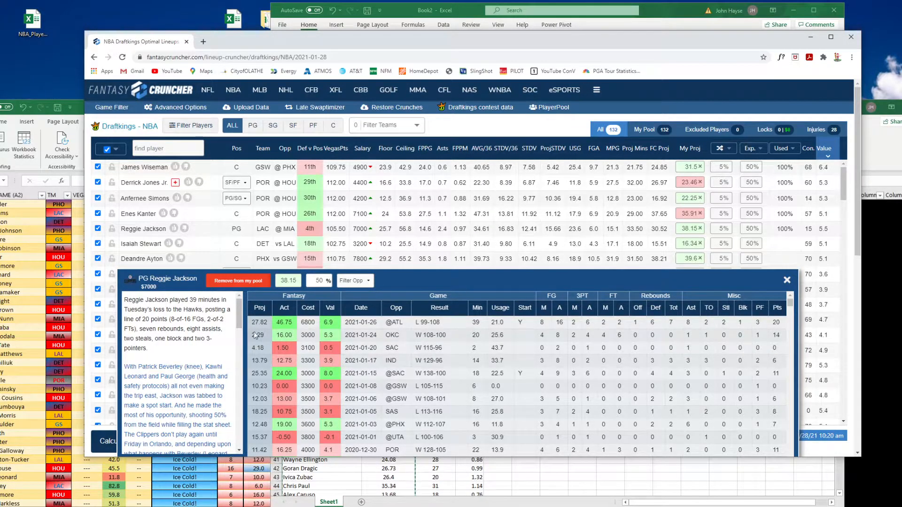
double_click(284, 322)
left_click(295, 331)
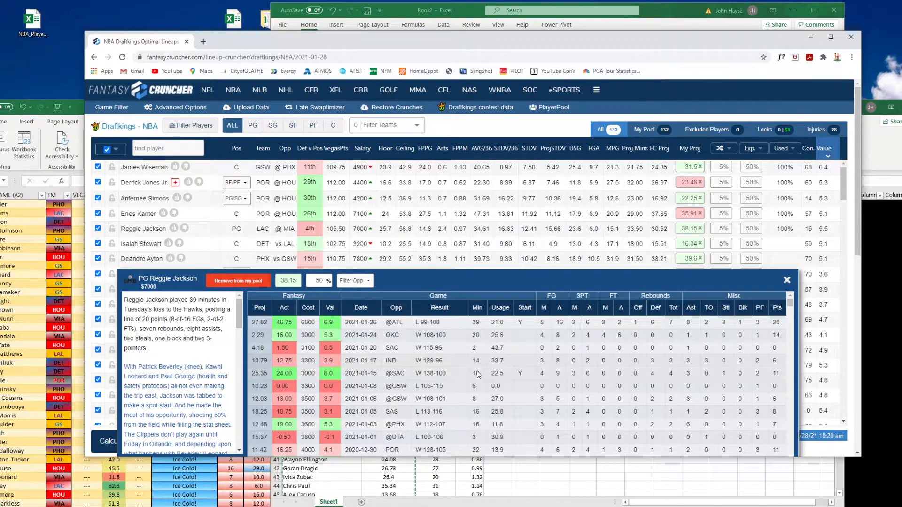
left_click_drag(277, 322, 303, 322)
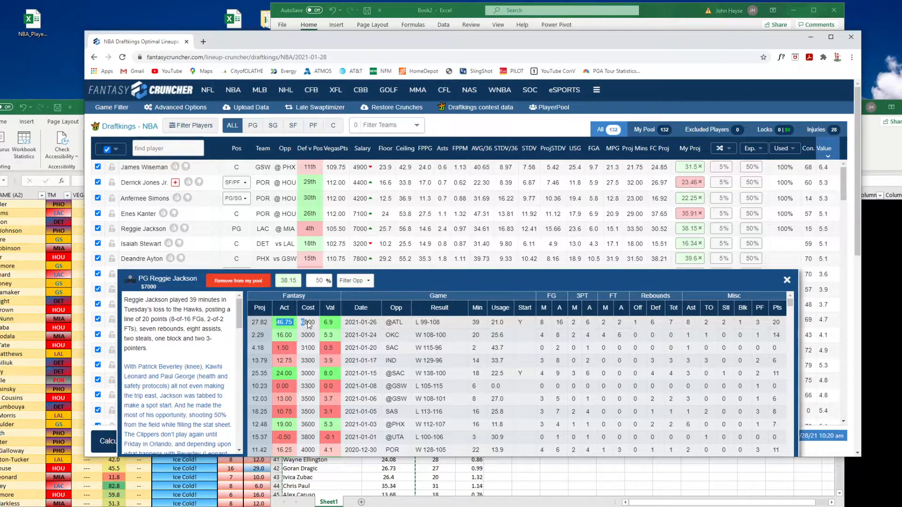
left_click(787, 280)
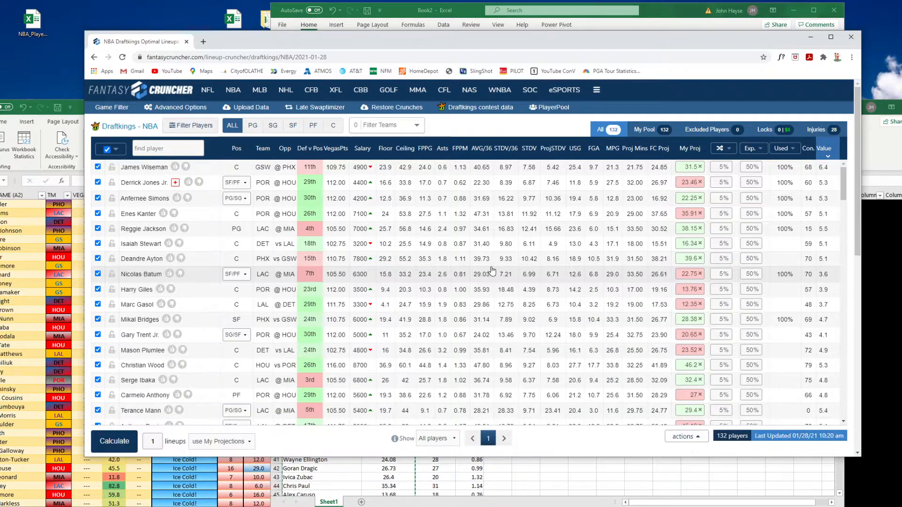
Sort the player pool by Value and calculate one lineup using My Projections
left_click(829, 151)
left_click(829, 151)
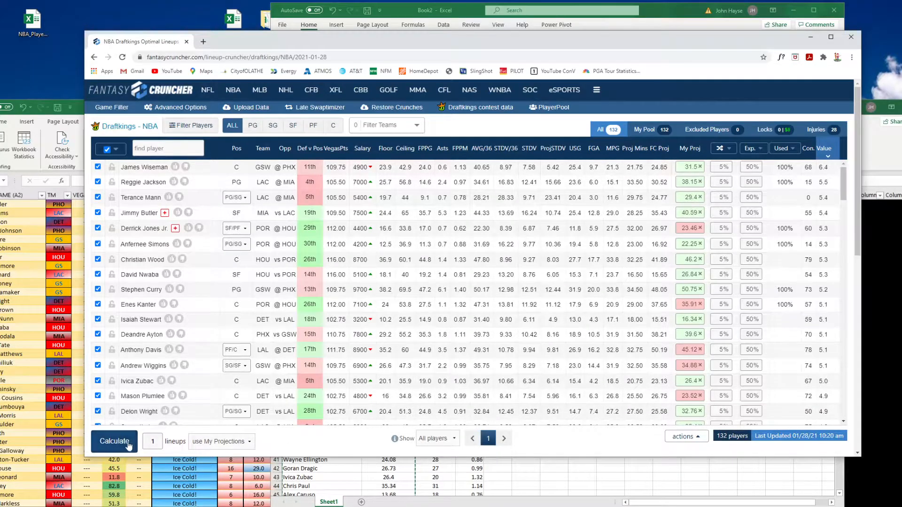
left_click(221, 442)
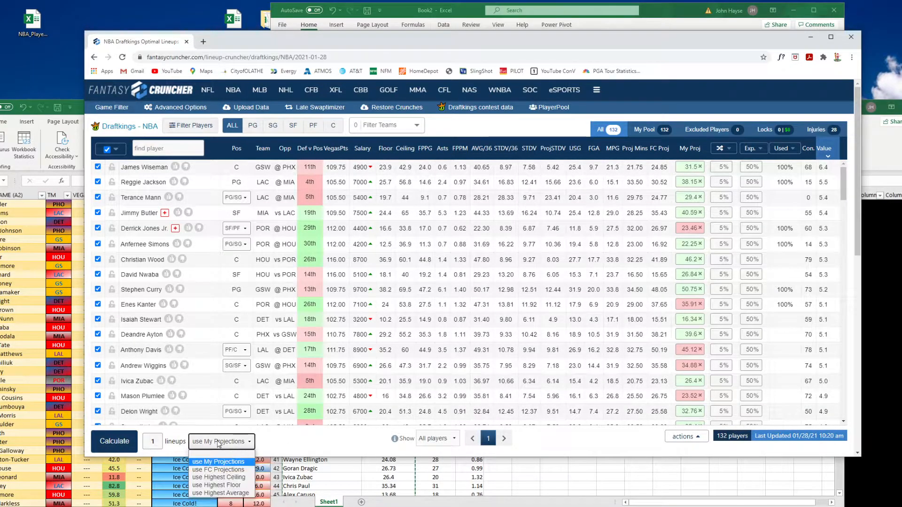
left_click(157, 440)
left_click(120, 441)
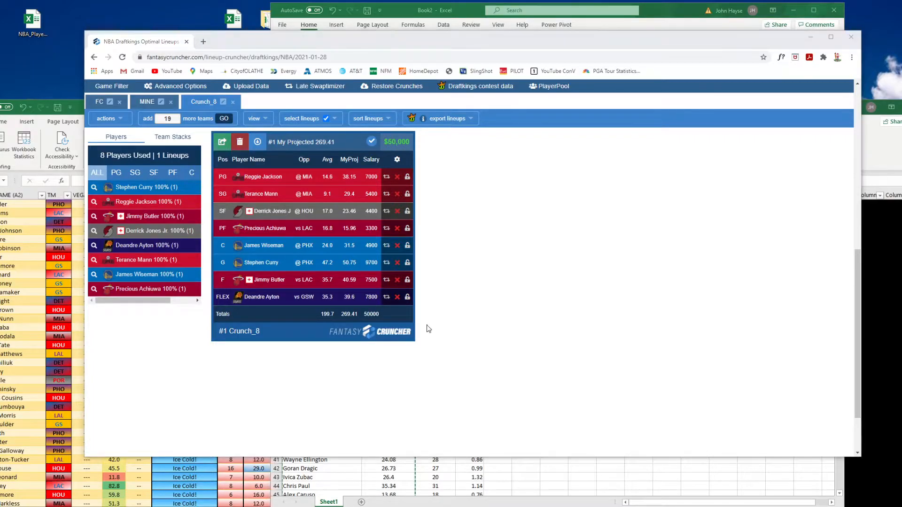
Take a snip of the calculated Crunch_8 lineup for comparison
left_click(444, 103)
mouse_move(212, 146)
left_mouse_down()
mouse_move(315, 297)
mouse_move(413, 319)
left_mouse_up()
left_click_drag(540, 87, 706, 0)
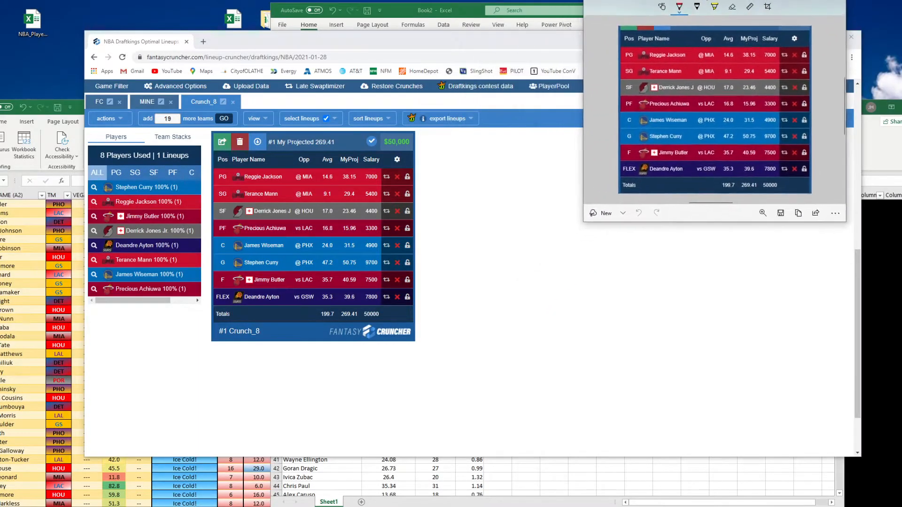
Open the MINE lineup tab and compare it with the snipped Crunch_8 lineup, then close the snip
left_click(147, 101)
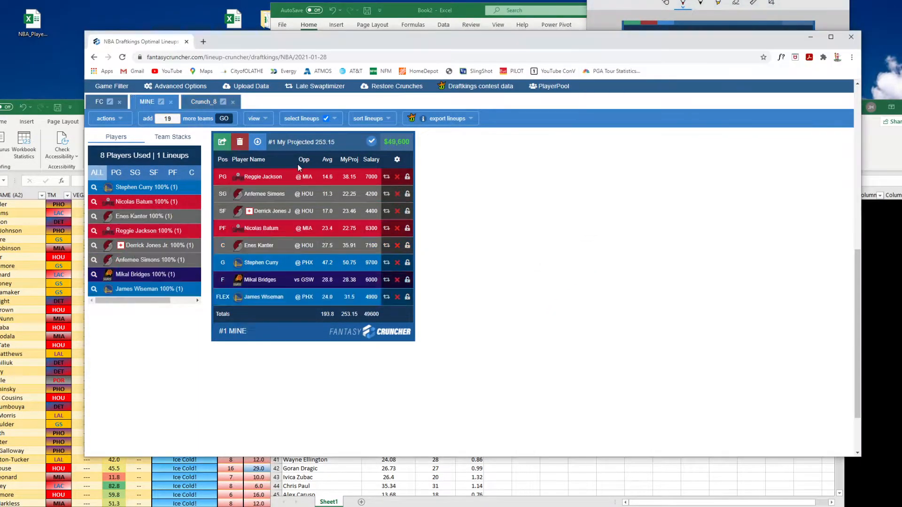
left_click_drag(550, 71, 502, 116)
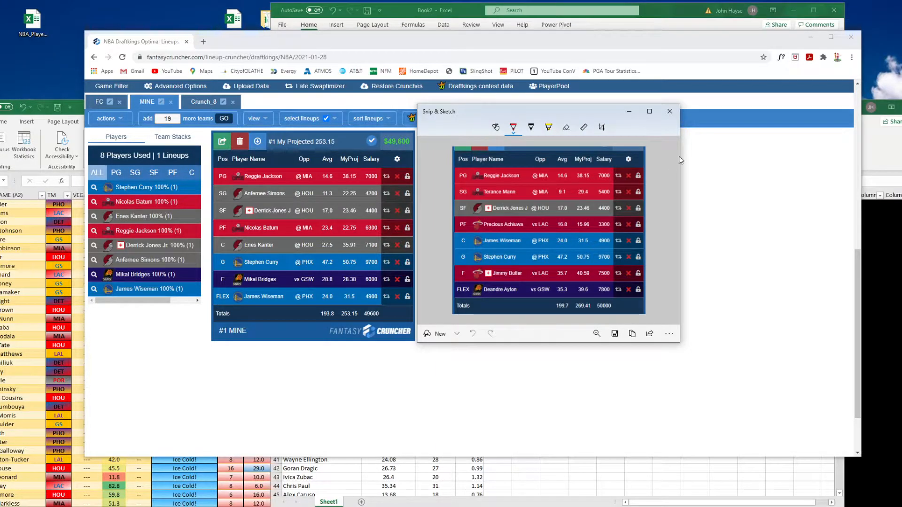
left_click(669, 112)
scroll(475, 281, "up", 1)
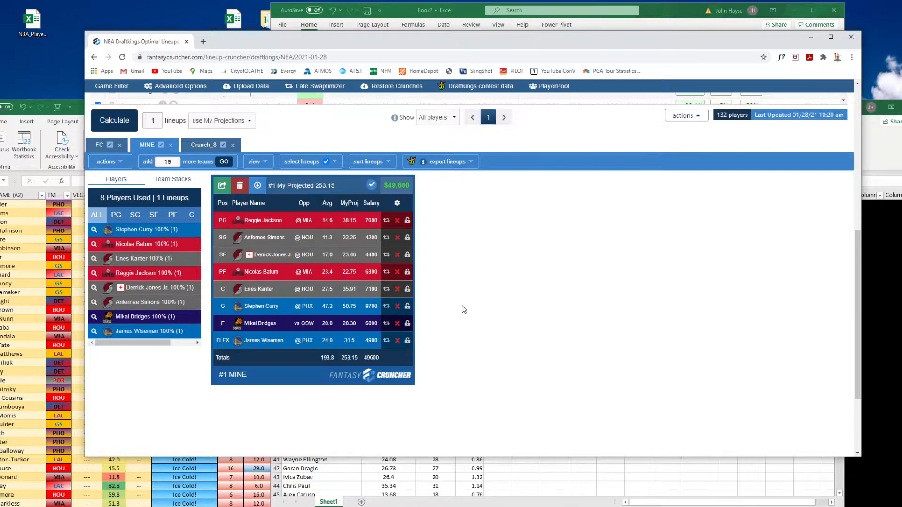
key("alt+Tab")
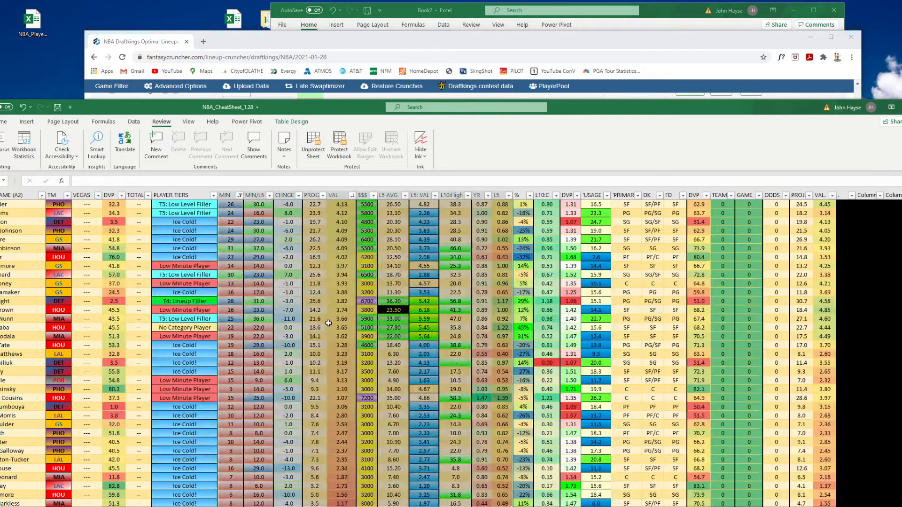
scroll(329, 321, "up", 20)
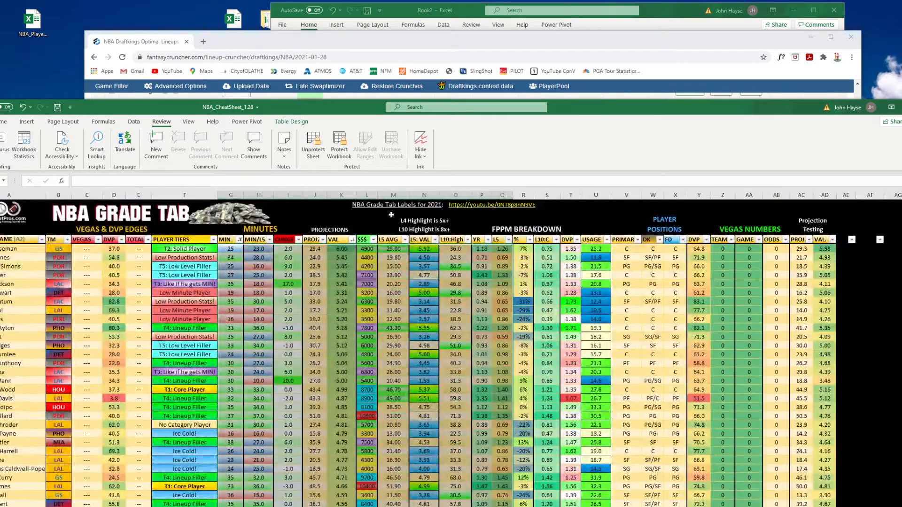
left_click(350, 42)
middle_click(444, 263)
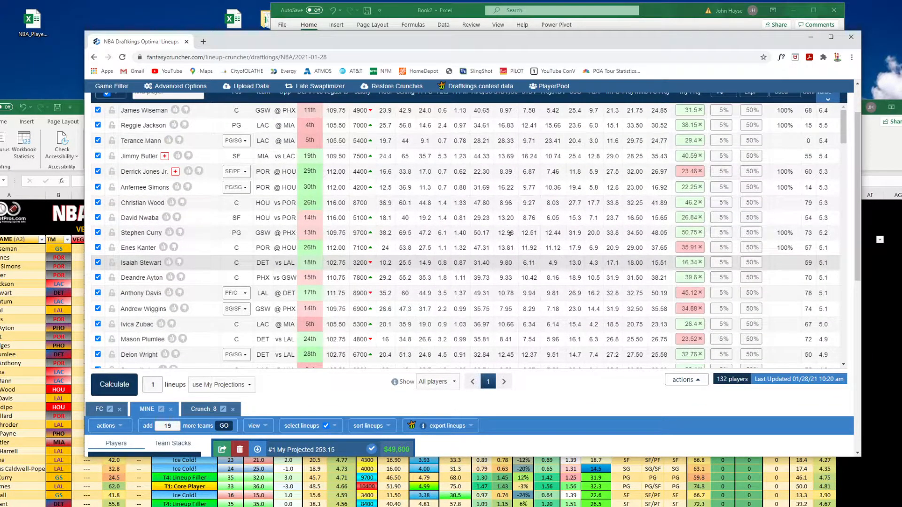
scroll(841, 132, "up", 2)
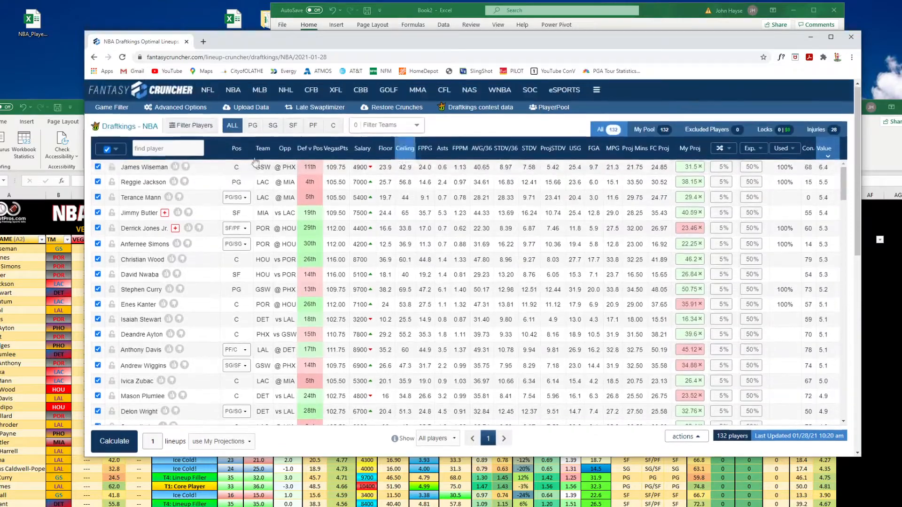
Open Advanced Options and view the Groups and General settings tabs
left_click(183, 109)
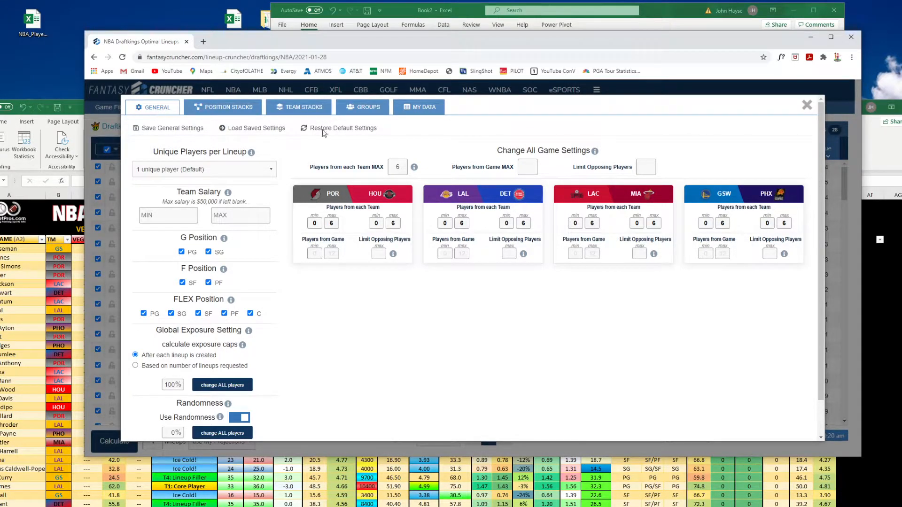
left_click(363, 109)
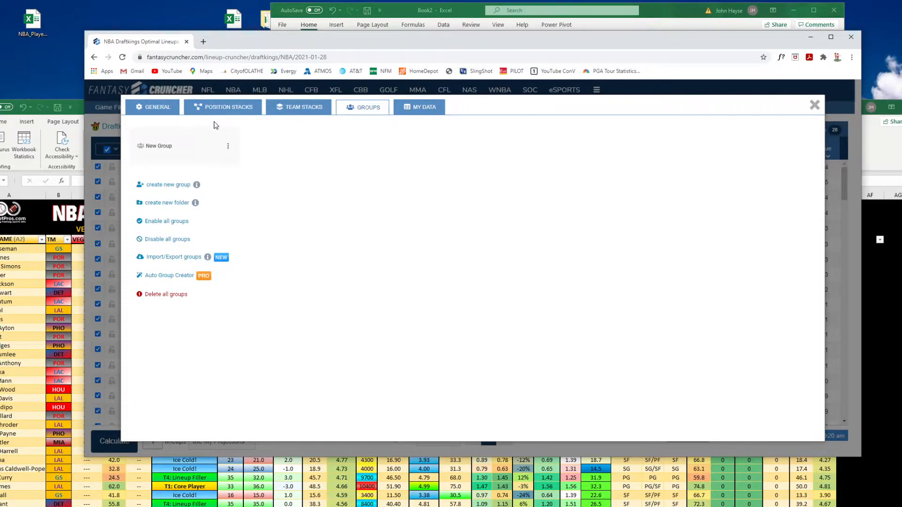
left_click(157, 108)
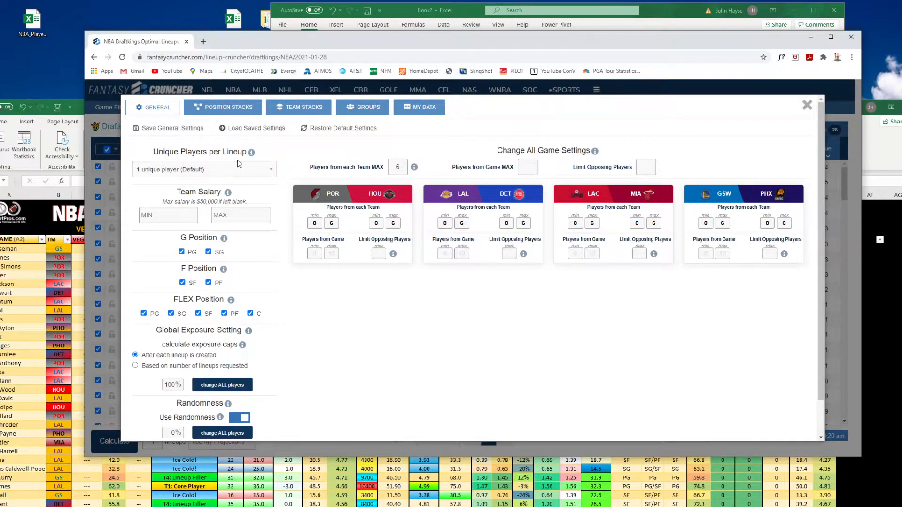
Try other Unique Players per Lineup options, ending on 1 unique player (Default)
left_click(219, 175)
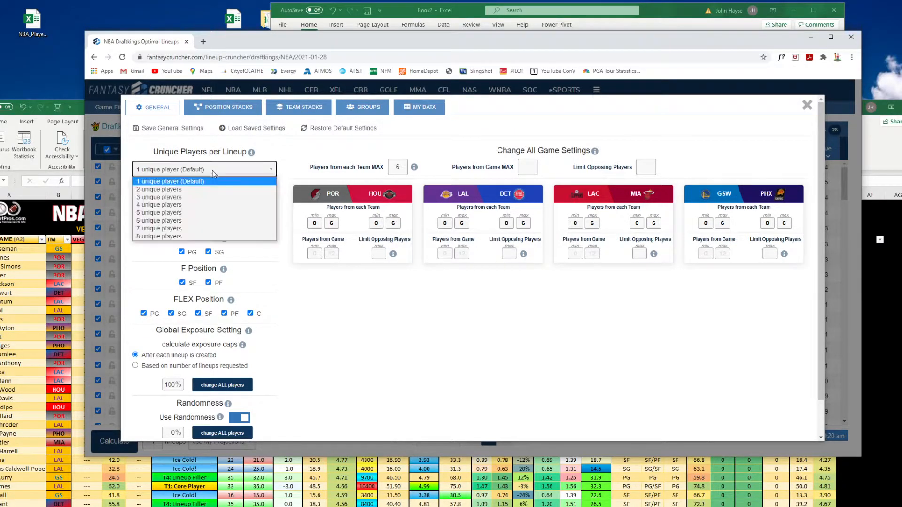
left_click(216, 192)
left_click(219, 170)
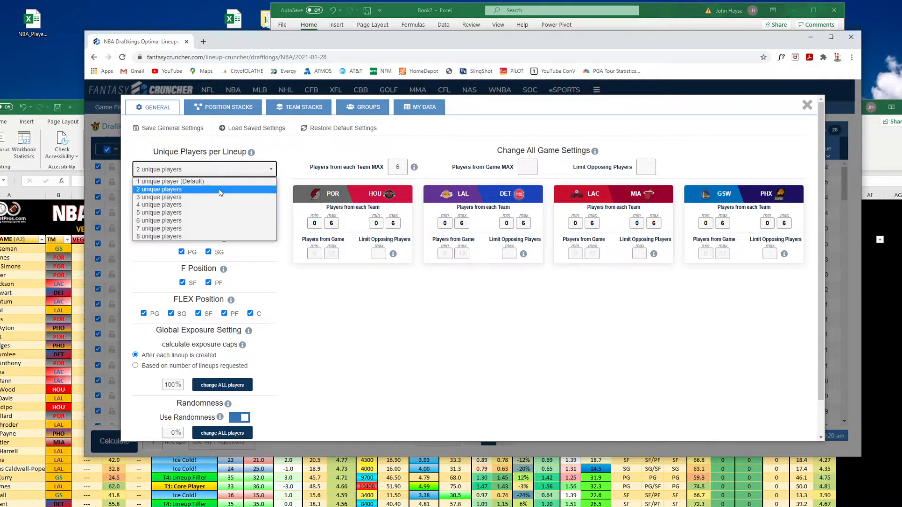
left_click(221, 201)
left_click(224, 175)
left_click(224, 182)
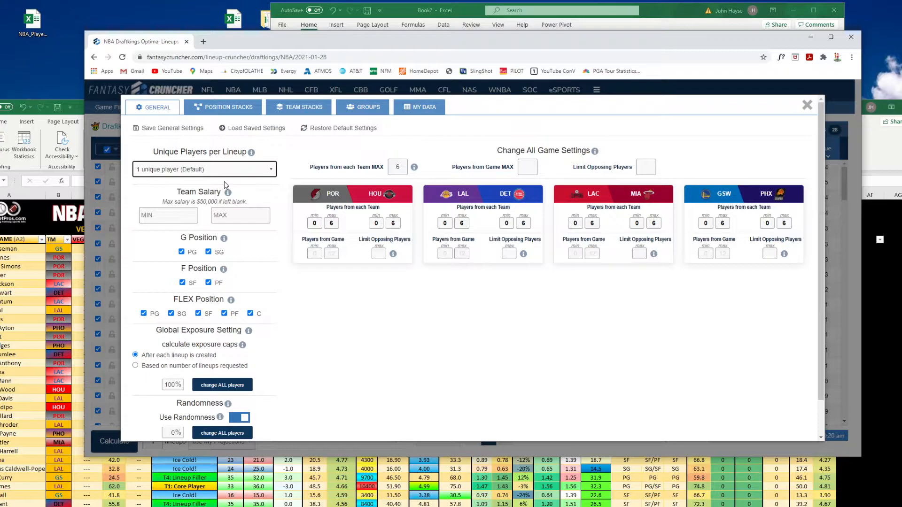
Set the global exposure cap to 50%
left_click(183, 216)
left_click(226, 219)
scroll(242, 254, "down", 2)
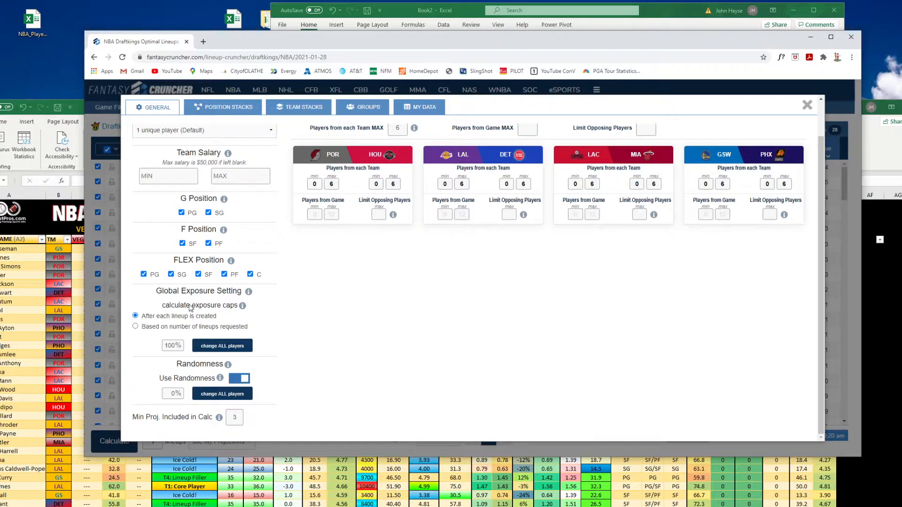
left_click_drag(165, 345, 186, 348)
type("50")
Set the randomness percentage to 5%
double_click(171, 346)
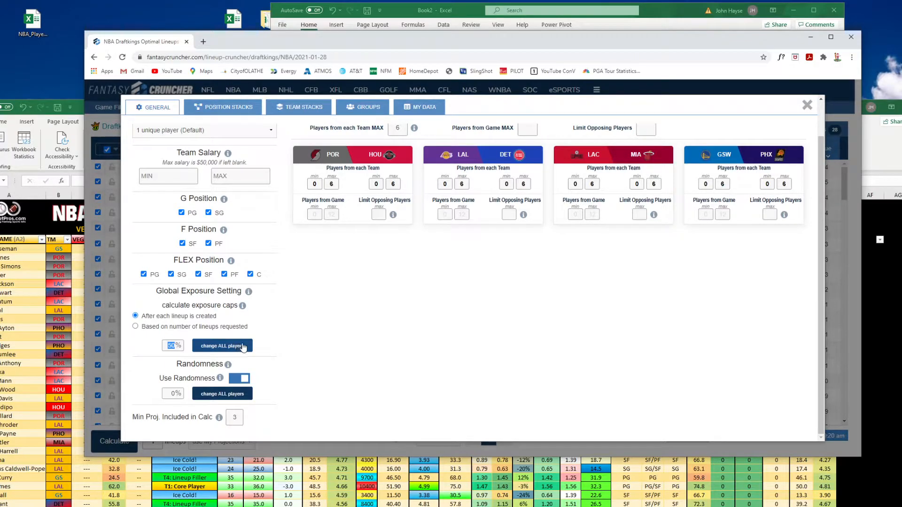
double_click(172, 394)
type("5")
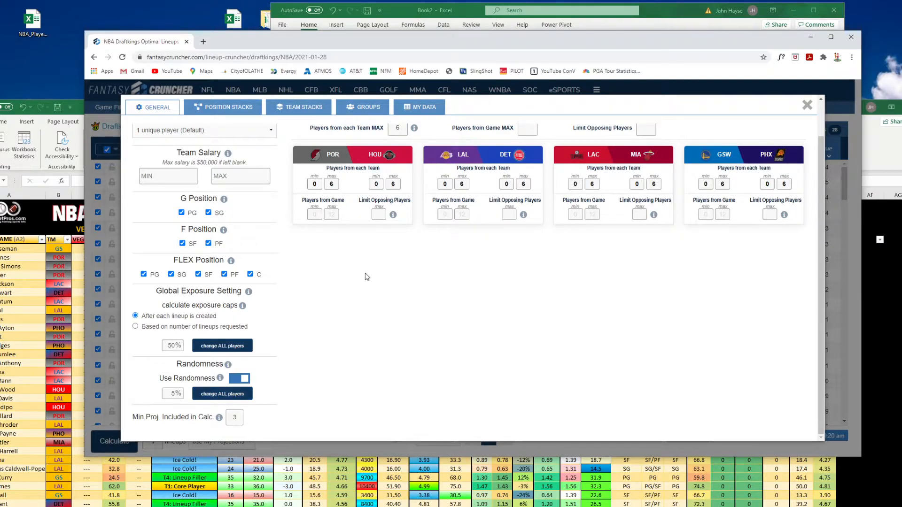
Set the maximum number of players from each team to 3 for all games
scroll(369, 292, "up", 2)
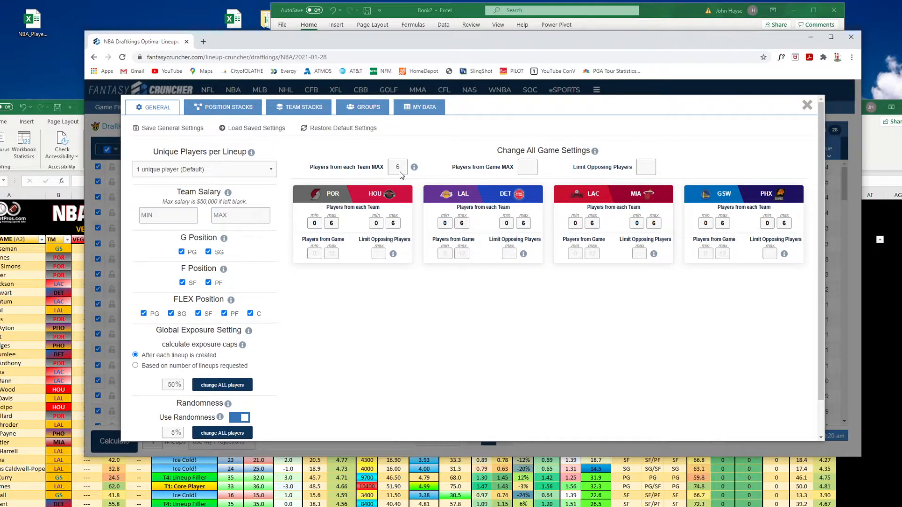
left_click_drag(401, 172, 413, 171)
type("2")
type("3")
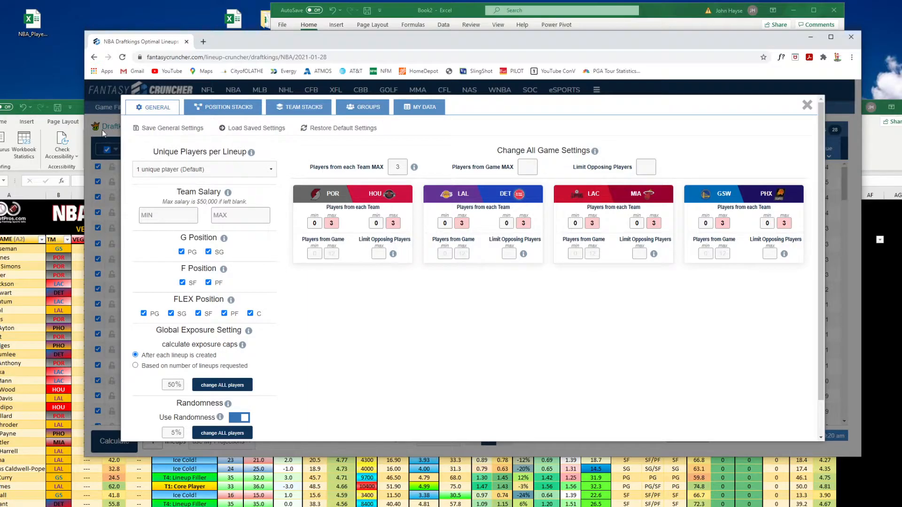
Open the Player_Tracker sheet in the cheat sheet workbook and filter the Team column to GS
left_click(75, 216)
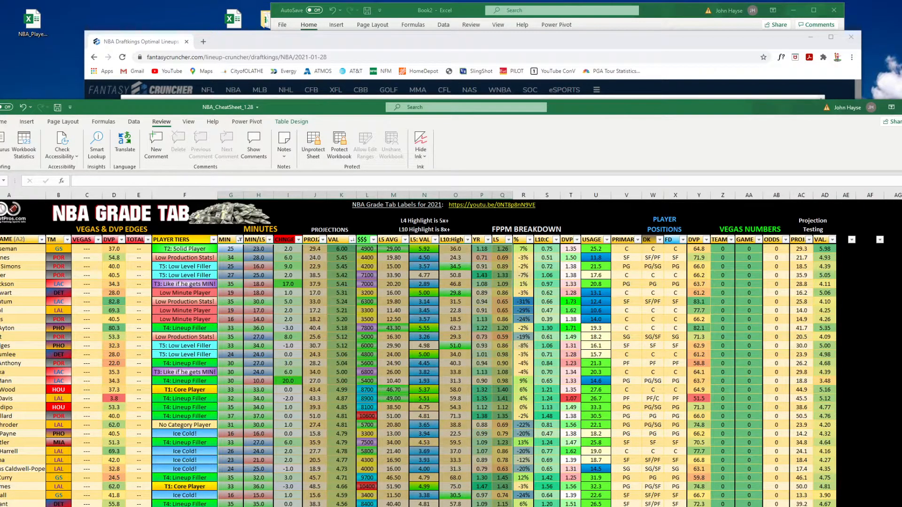
key("ctrl+Page_Down")
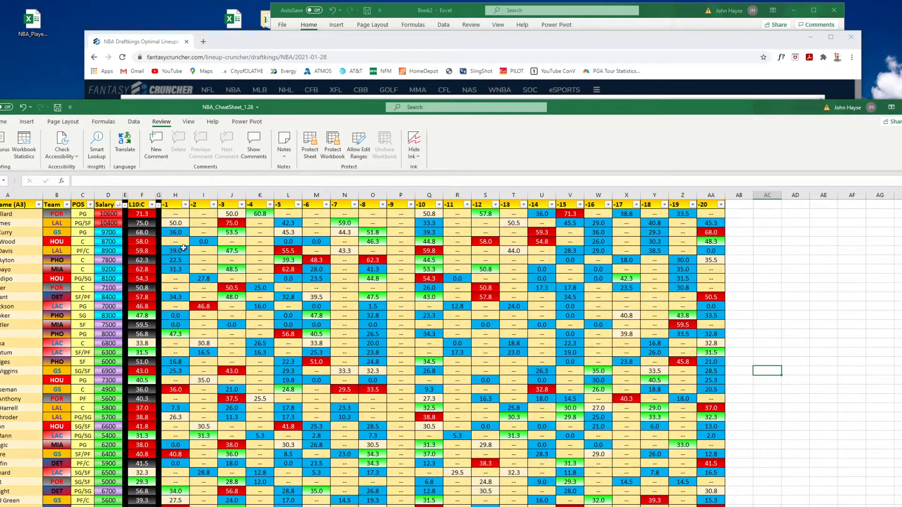
left_click_drag(620, 113, 673, 47)
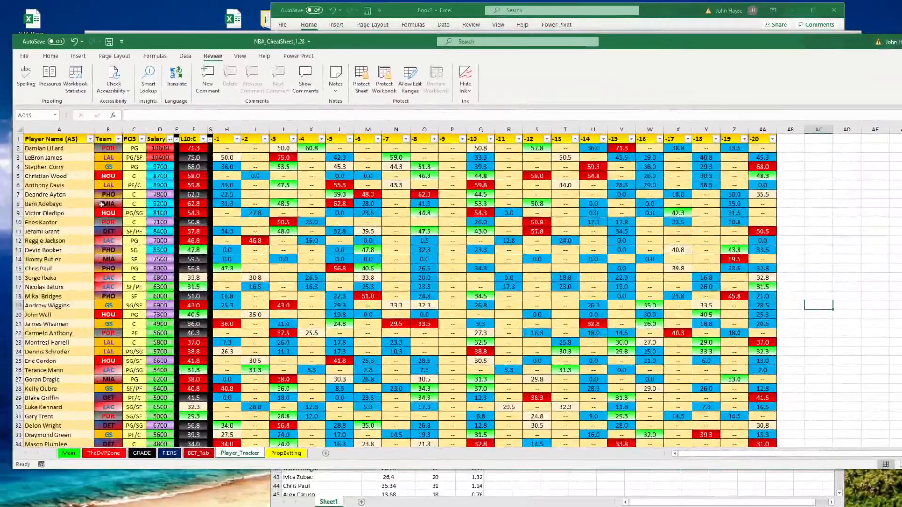
left_click(118, 139)
left_click(31, 243)
left_click(37, 267)
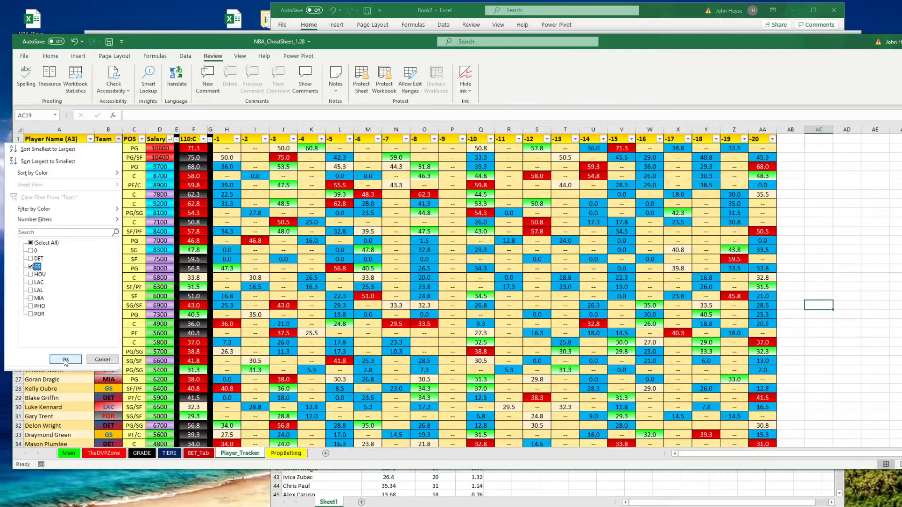
left_click(66, 359)
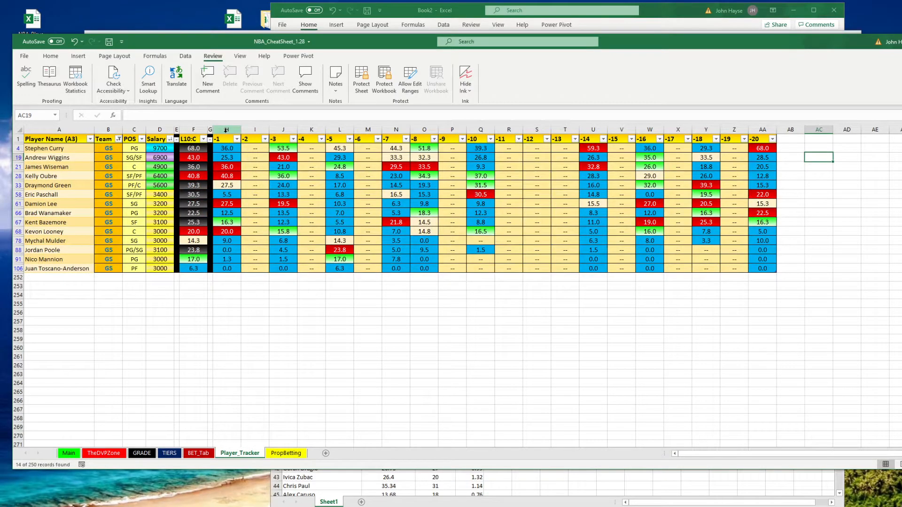
Examine the GS players' recent game columns by selecting each game column in turn
left_click(227, 129)
left_click(283, 130)
left_click(339, 130)
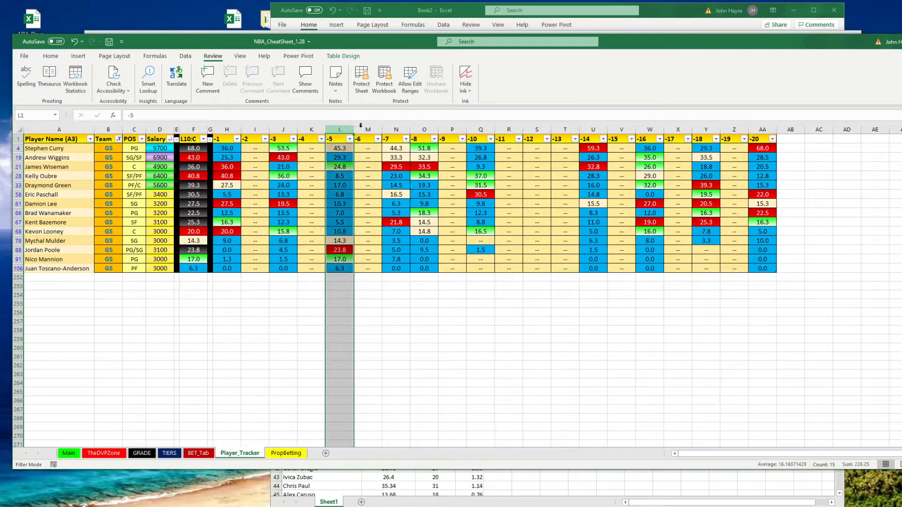
left_click(396, 129)
left_click(424, 130)
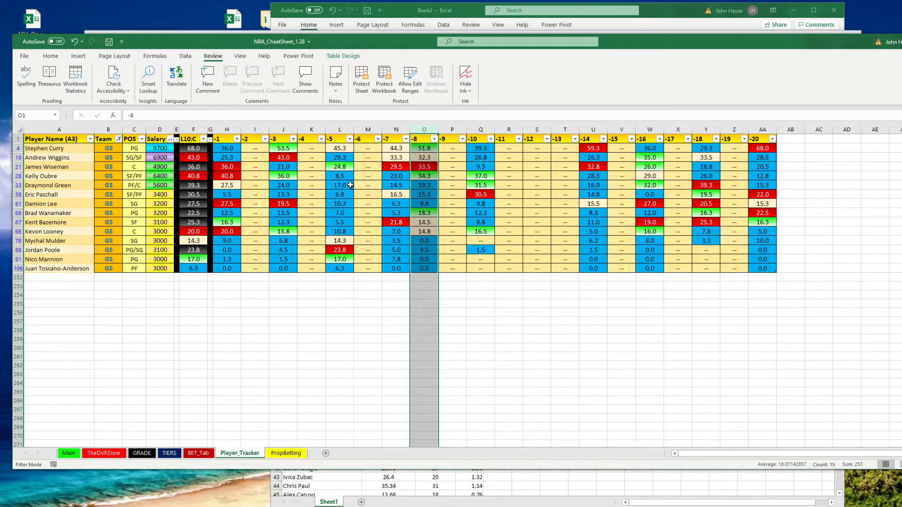
left_click(227, 129)
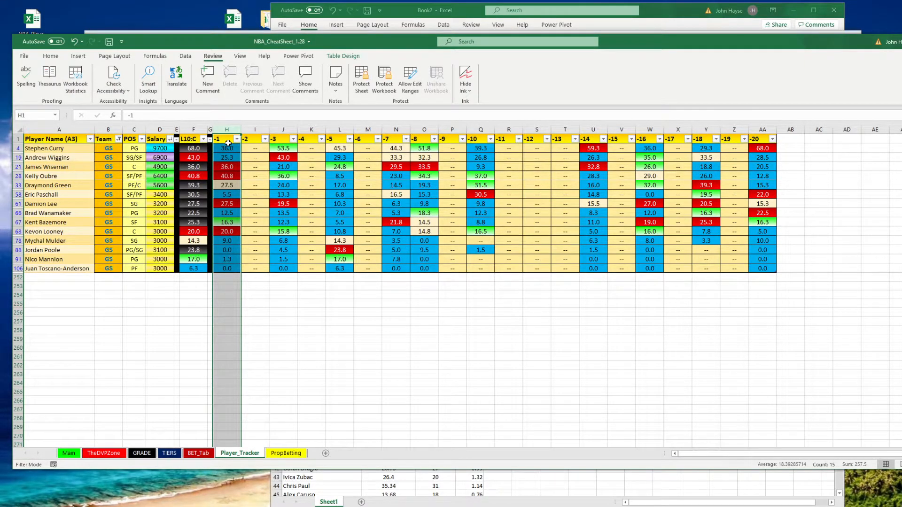
left_click(283, 129)
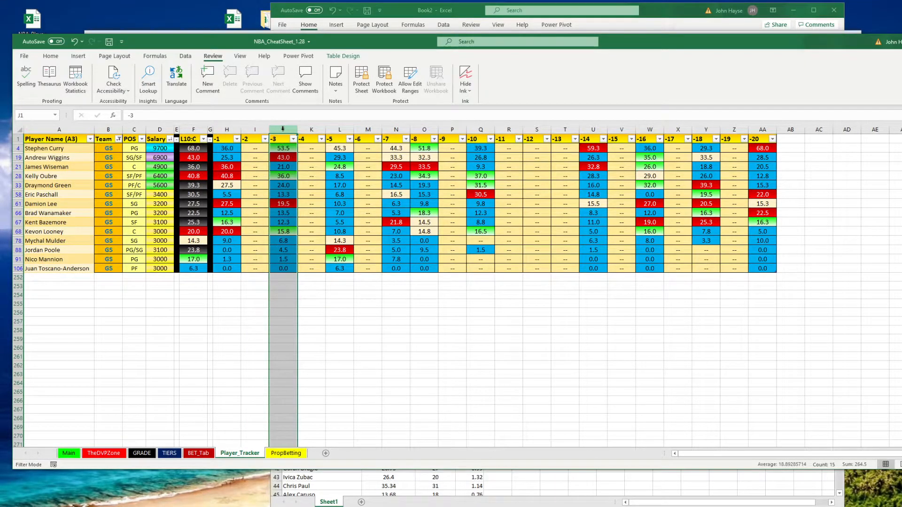
left_click(341, 129)
left_click(396, 129)
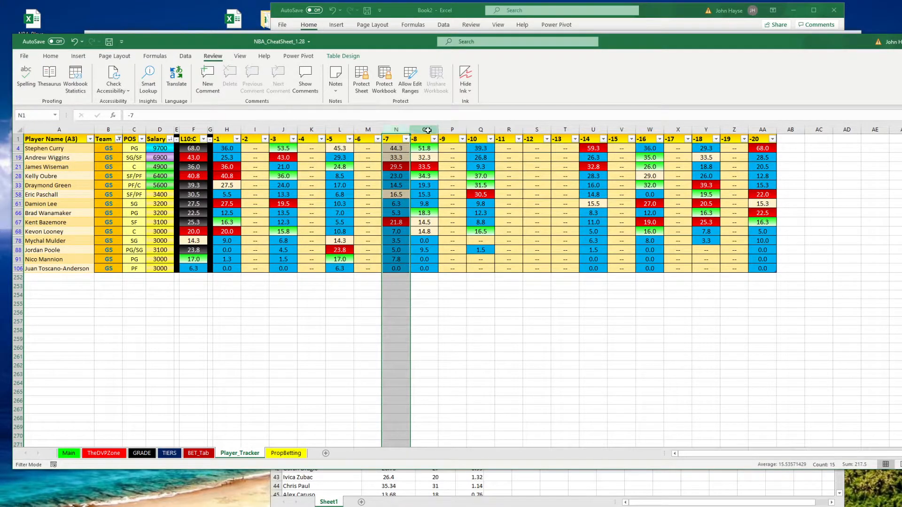
left_click(424, 129)
left_click(481, 130)
left_click(508, 129)
left_click(593, 130)
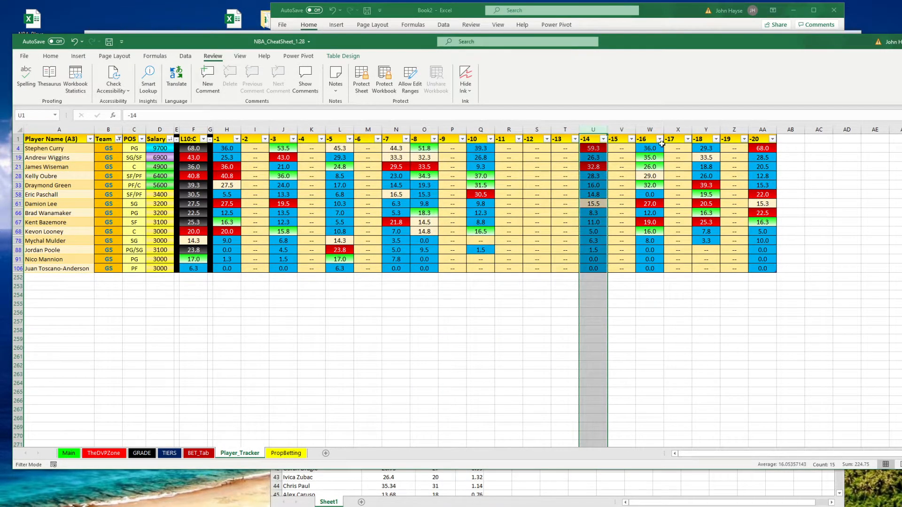
left_click(650, 129)
left_click_drag(706, 130, 764, 130)
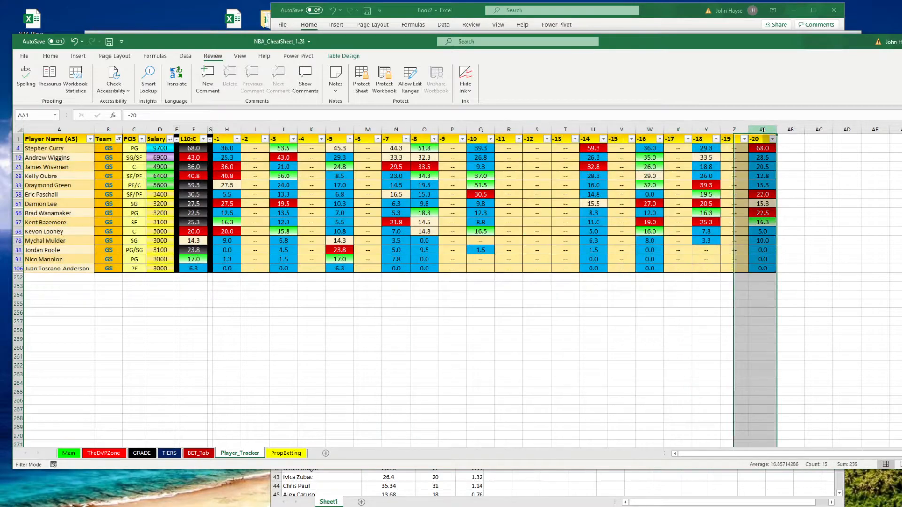
left_click(371, 338)
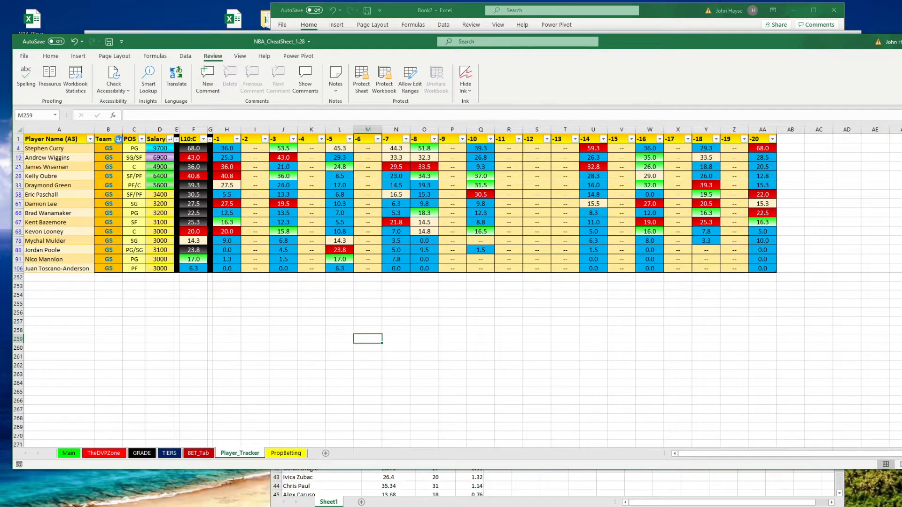
Change the Team filter on the Player_Tracker sheet to DET
left_click(118, 139)
left_click(33, 266)
left_click(33, 259)
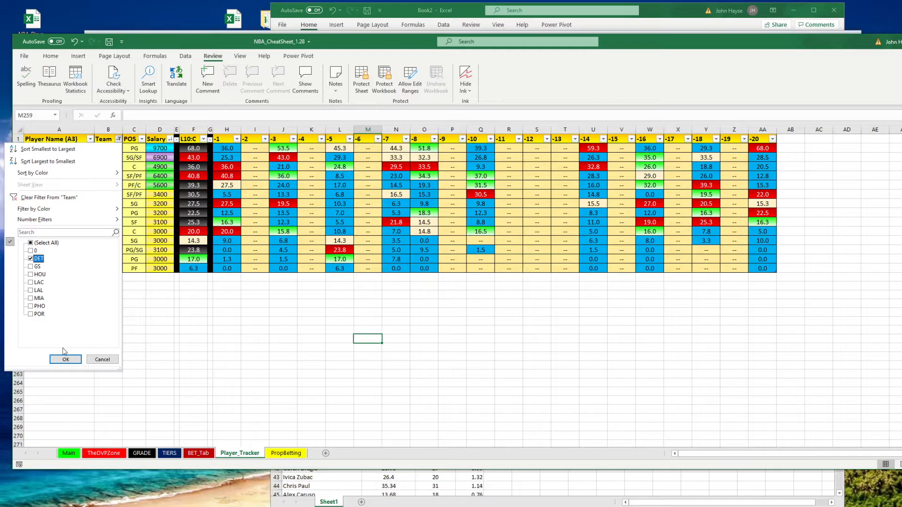
left_click(65, 359)
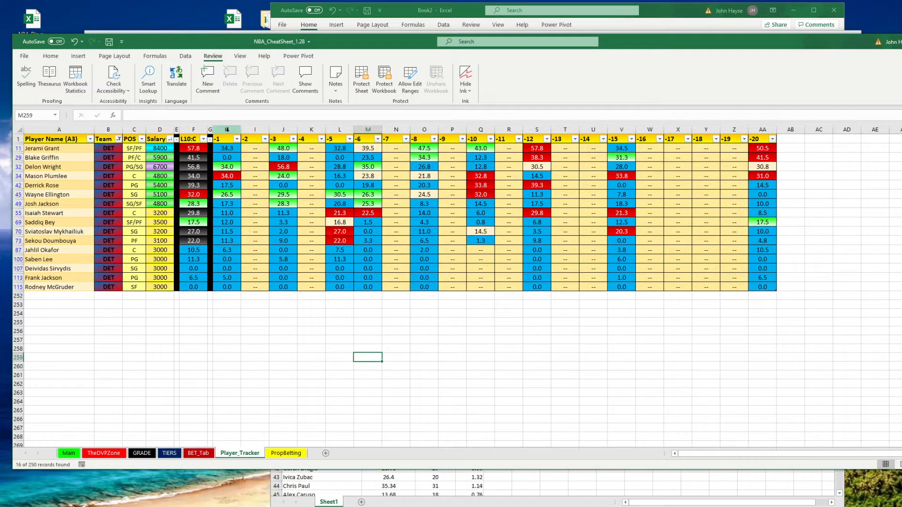
Examine the DET players' recent game columns by selecting each game column in turn
left_click(227, 130)
left_click(284, 130)
left_click(341, 130)
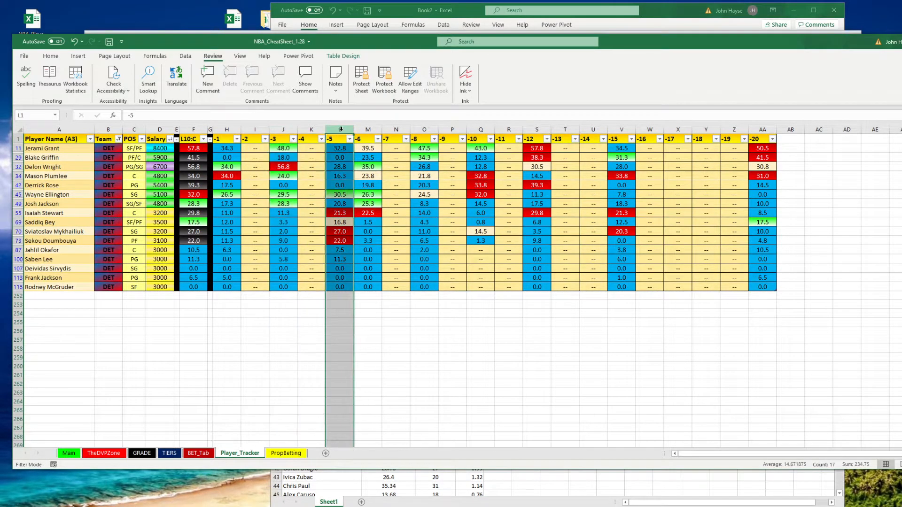
left_click(368, 130)
left_click(480, 130)
left_click(537, 129)
key("ctrl+a")
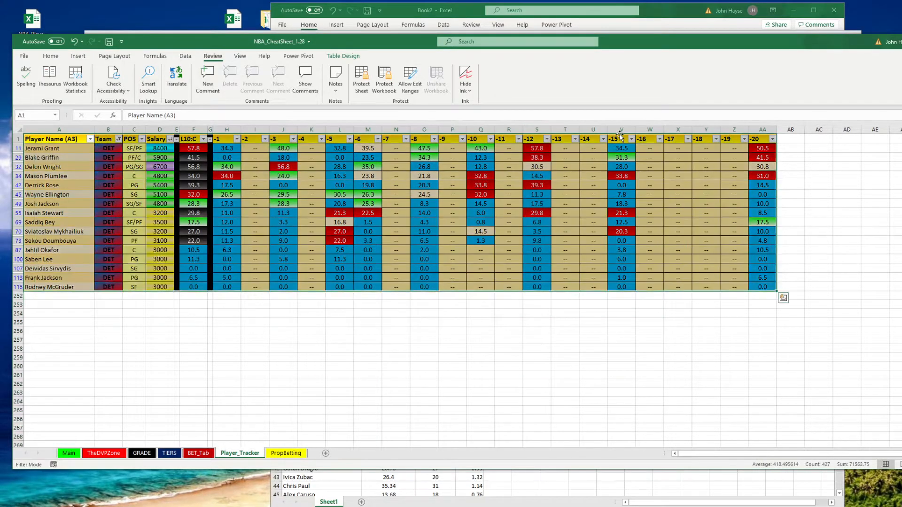
left_click(621, 130)
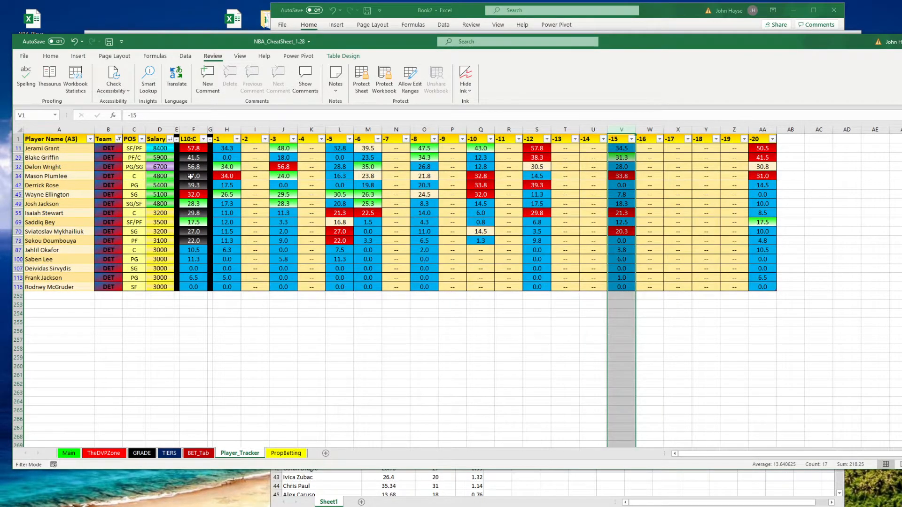
Change the Team filter to PHO and examine its players' recent game columns
left_click(119, 139)
left_click(38, 258)
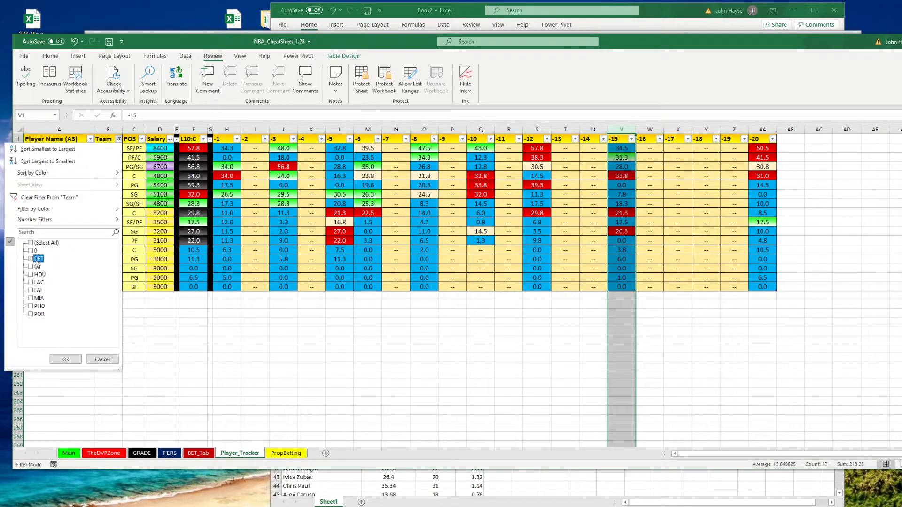
left_click(39, 306)
left_click(71, 359)
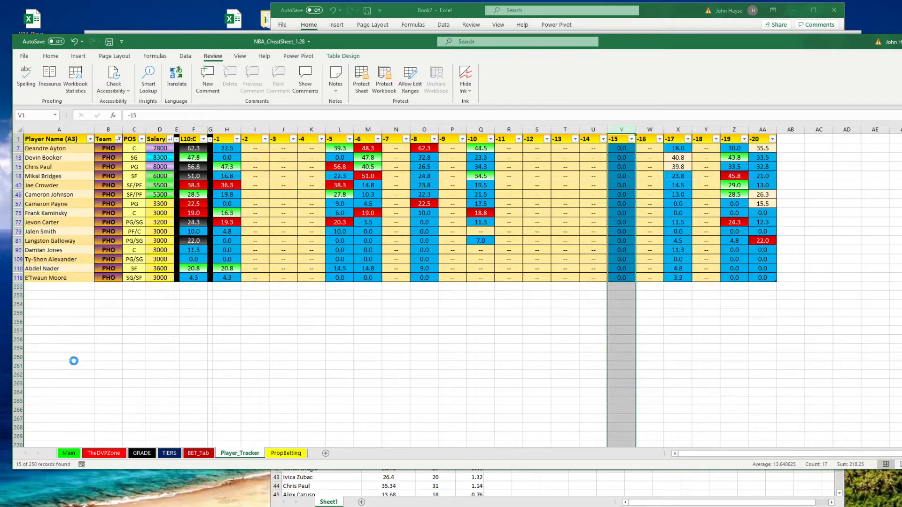
left_click(227, 129)
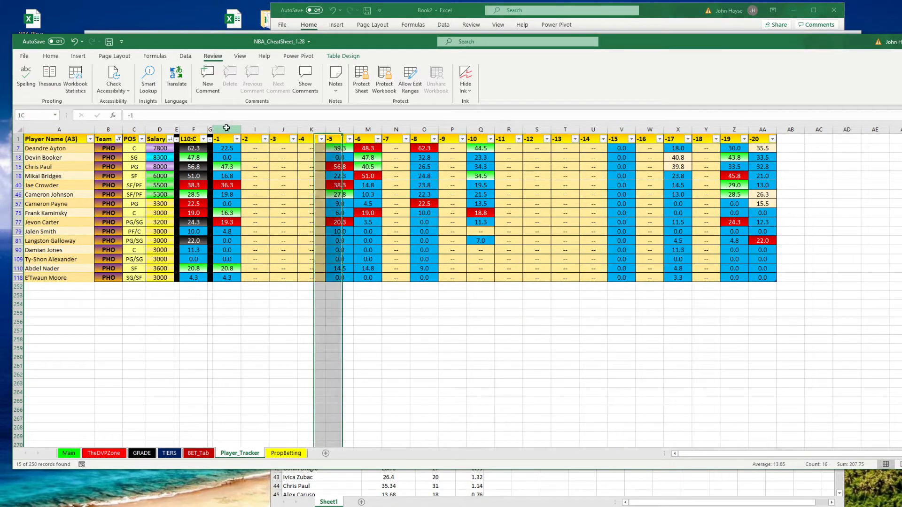
left_click(339, 129)
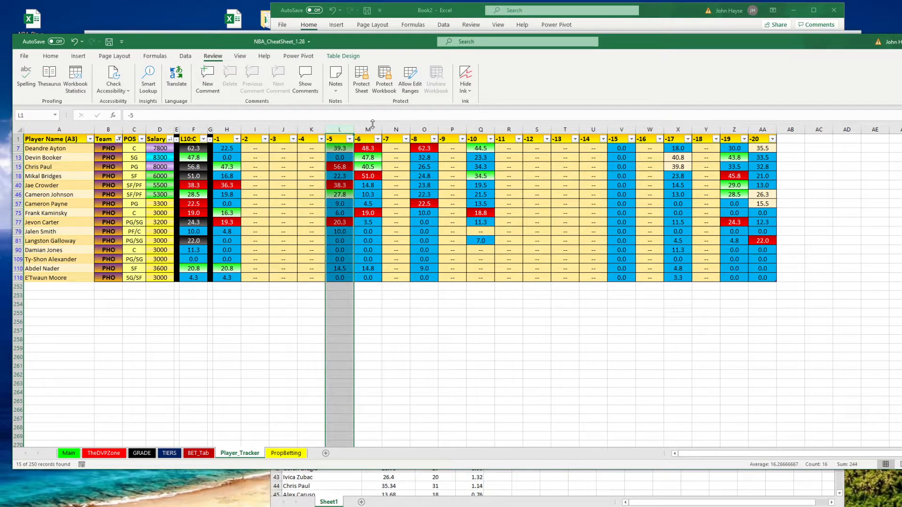
left_click(414, 130)
left_click(484, 130)
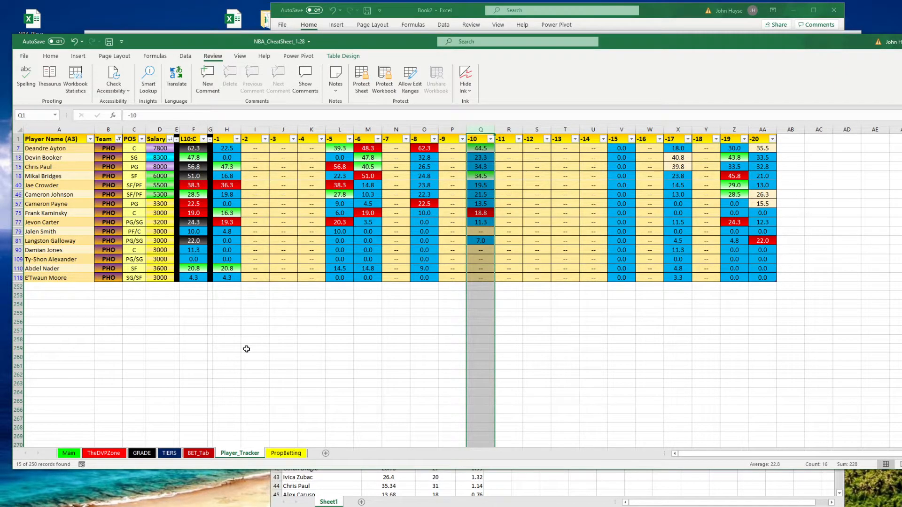
Return to the Main sheet and bring the Fantasy Cruncher optimizer settings back to the front
left_click(77, 456)
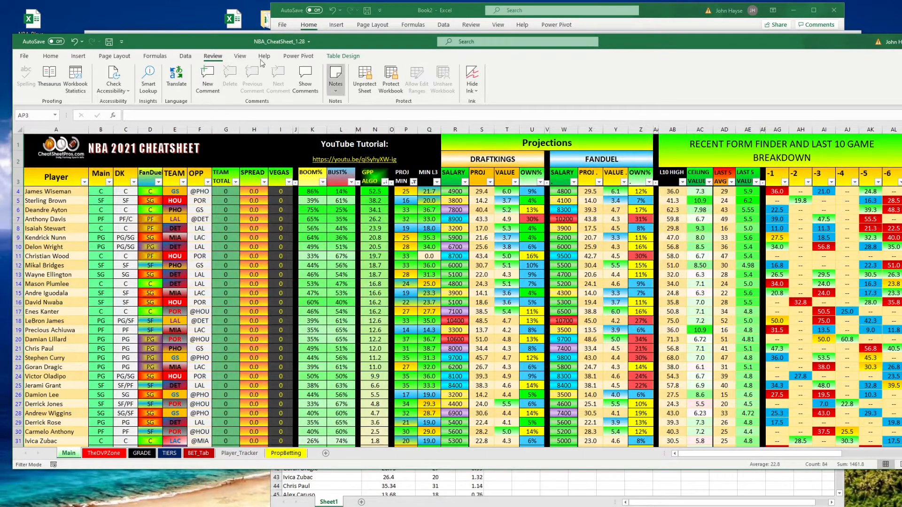
left_click_drag(243, 43, 243, 81)
left_click(228, 41)
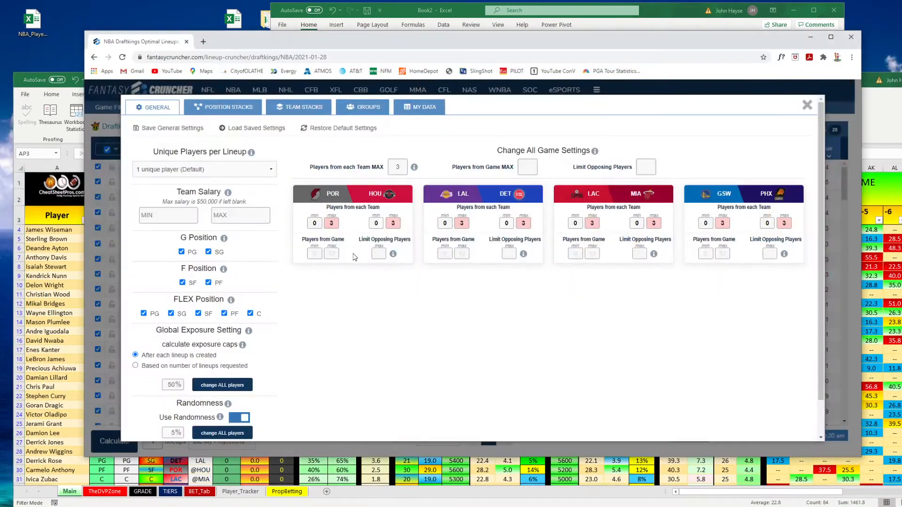